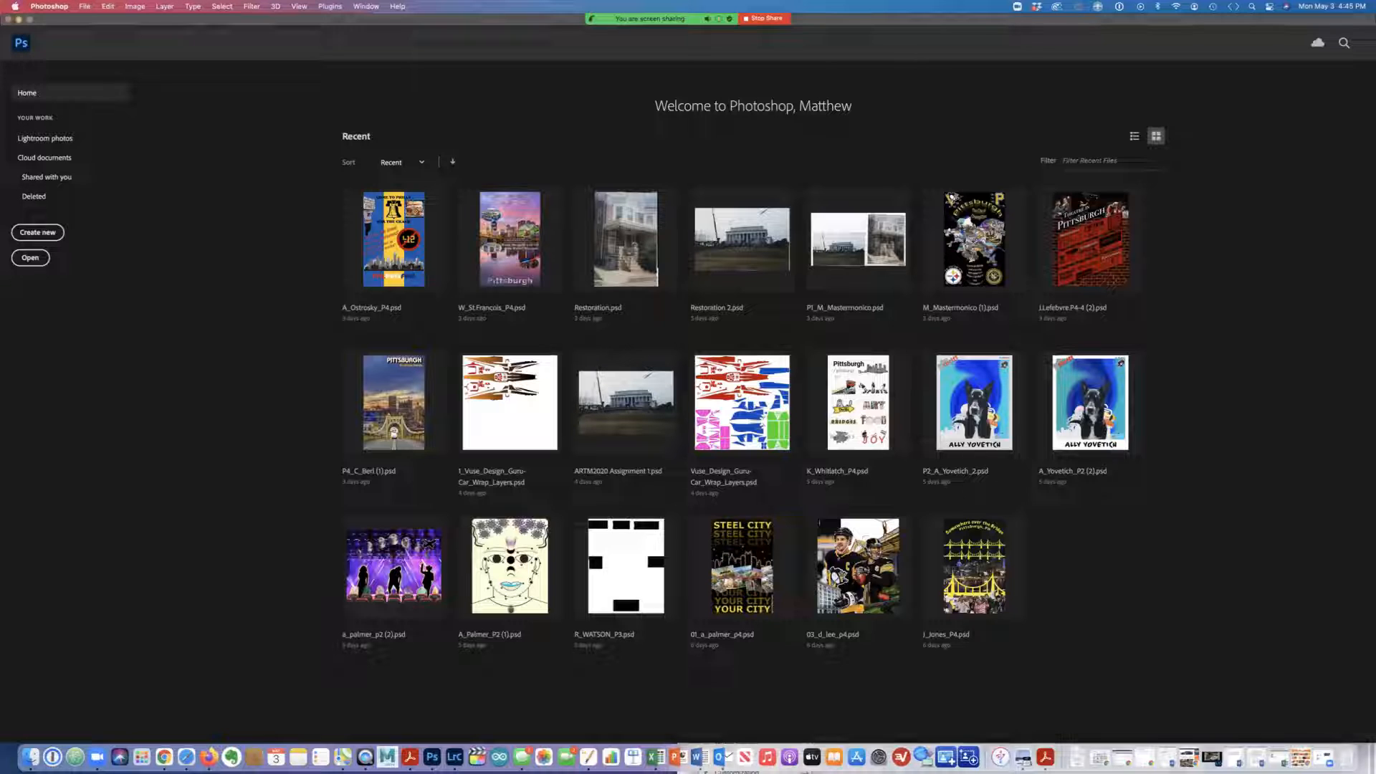
- Try the darkest, lightest and light gray interface color themes in the preferences and return to the medium dark gray theme
key("super+k")
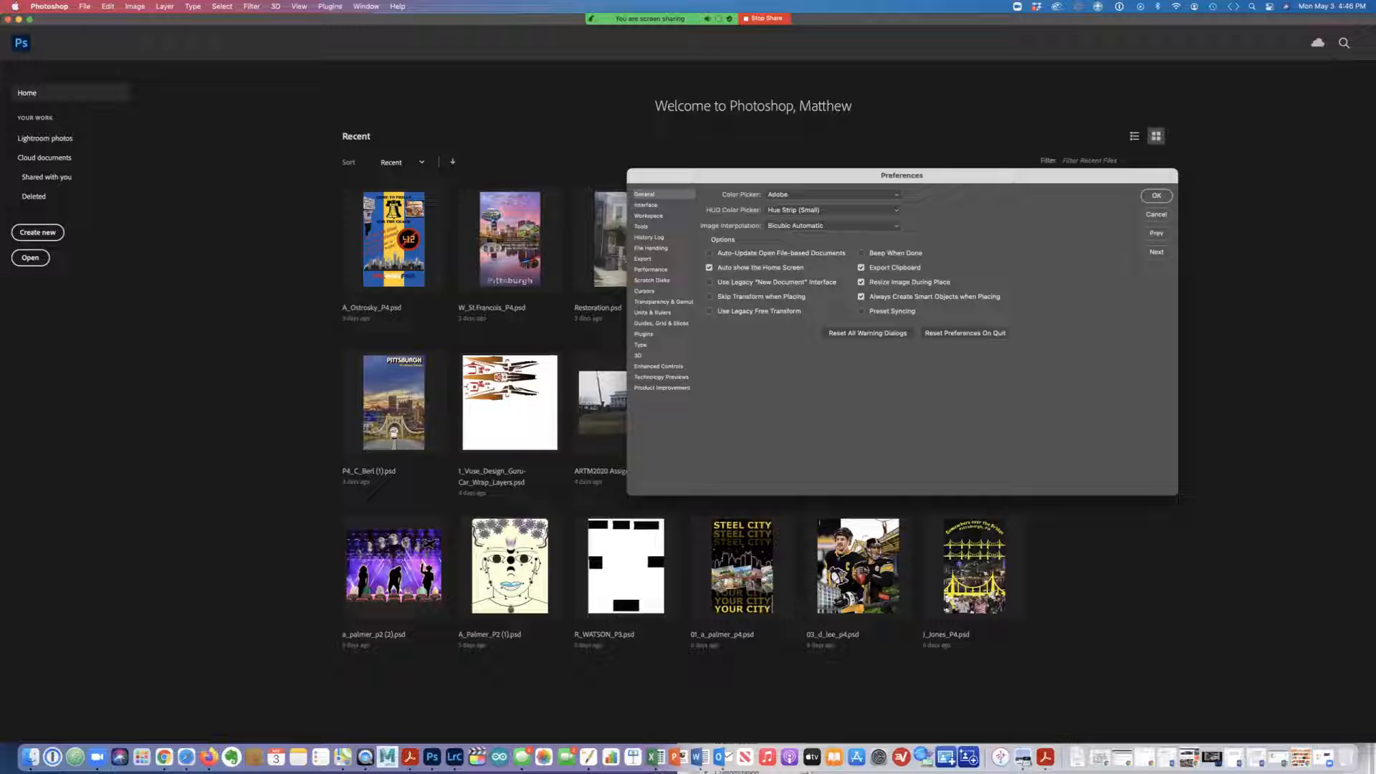
left_click(645, 205)
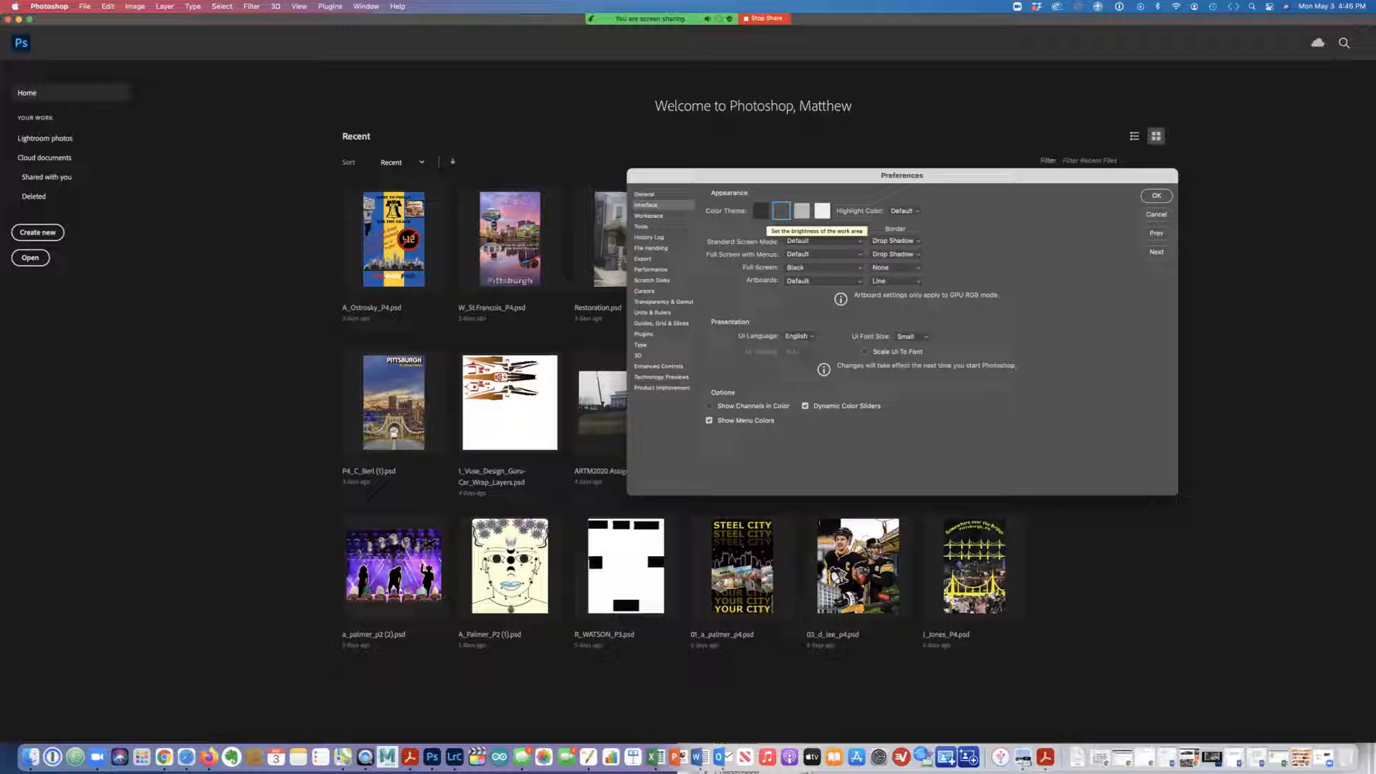
left_click(761, 211)
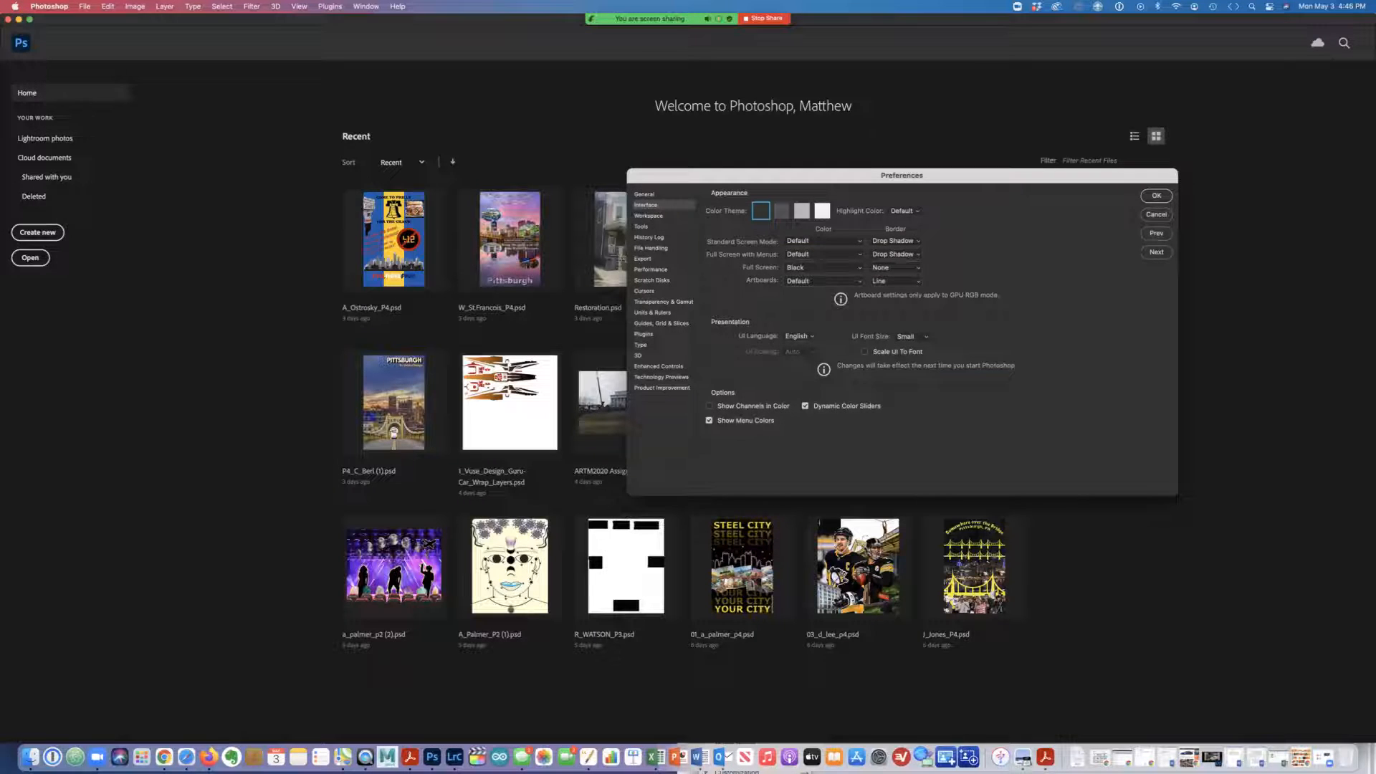
left_click(822, 211)
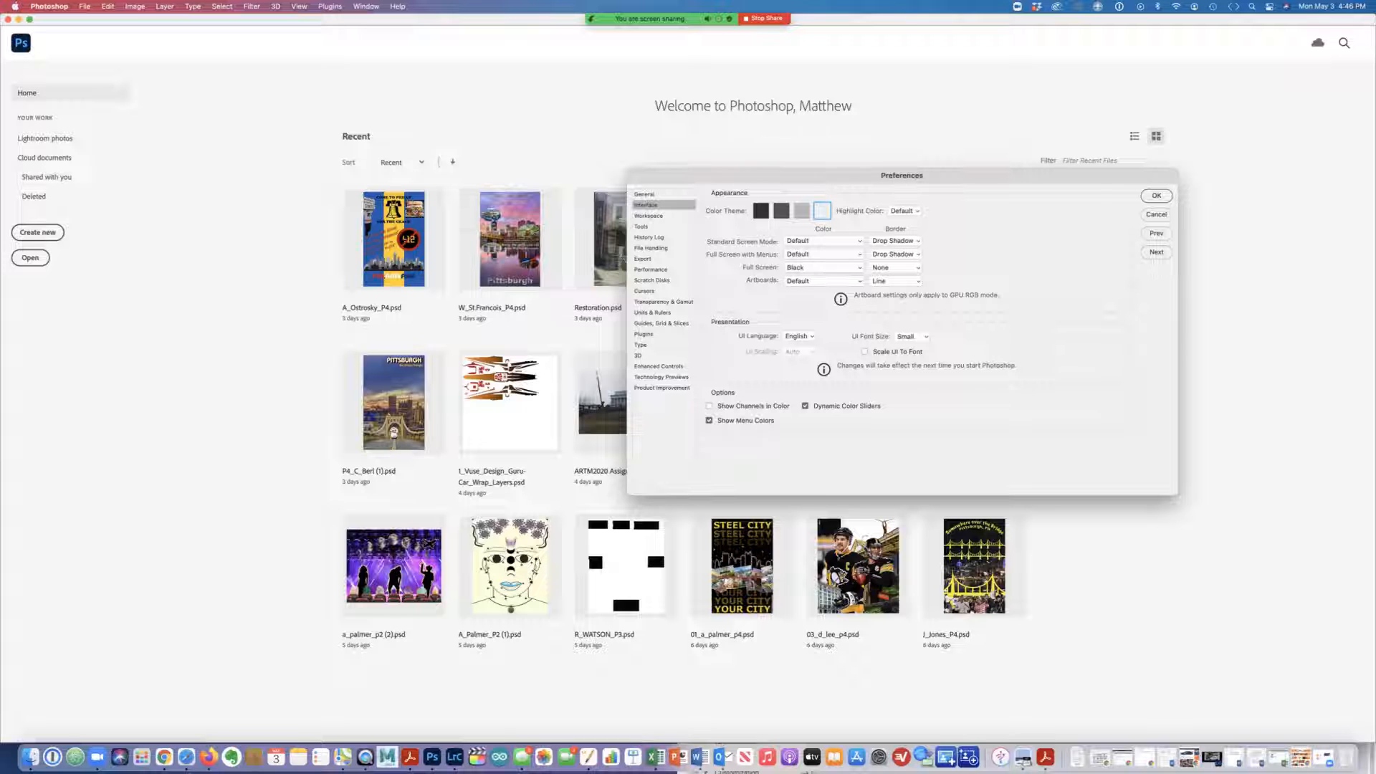
left_click(802, 210)
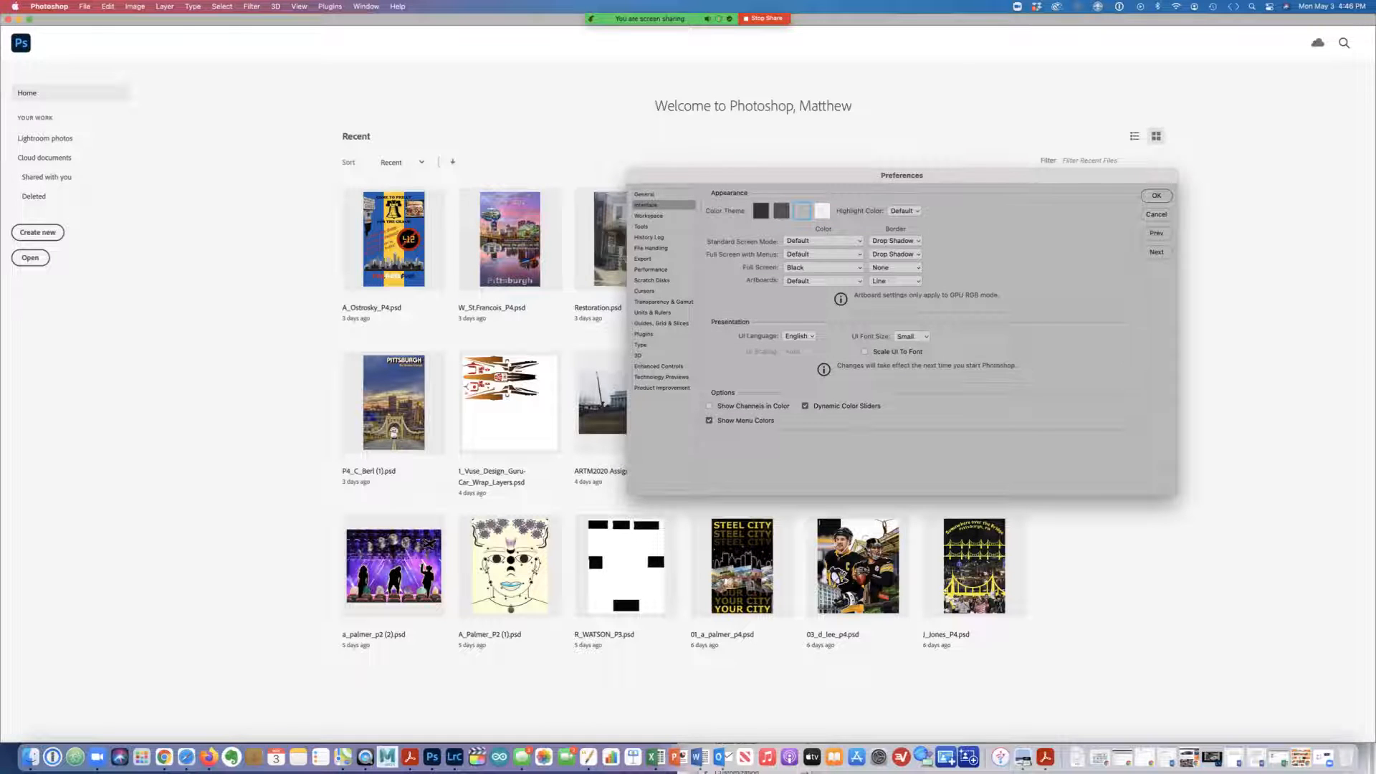
left_click(781, 210)
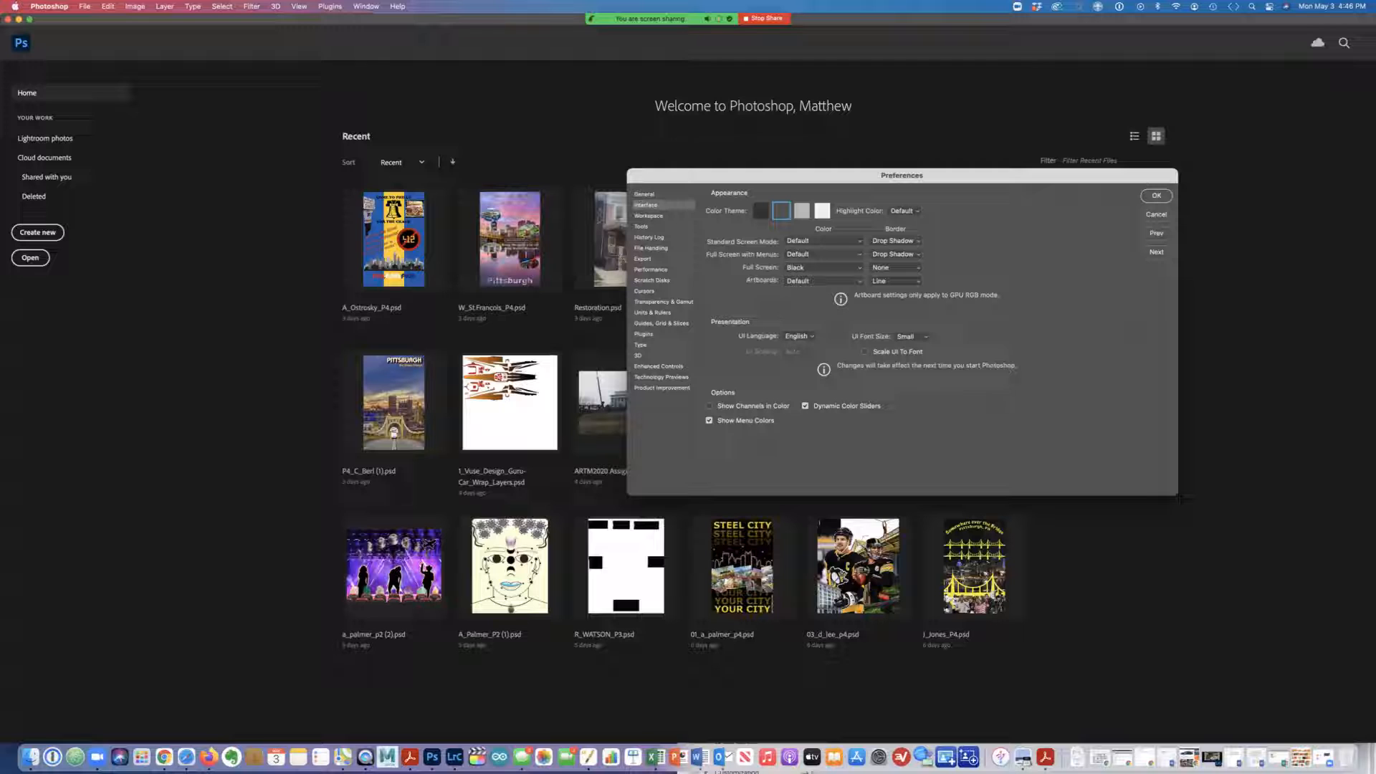
- Review the Workspace and Tools preferences, including the Zoom with Scroll Wheel option
left_click(648, 216)
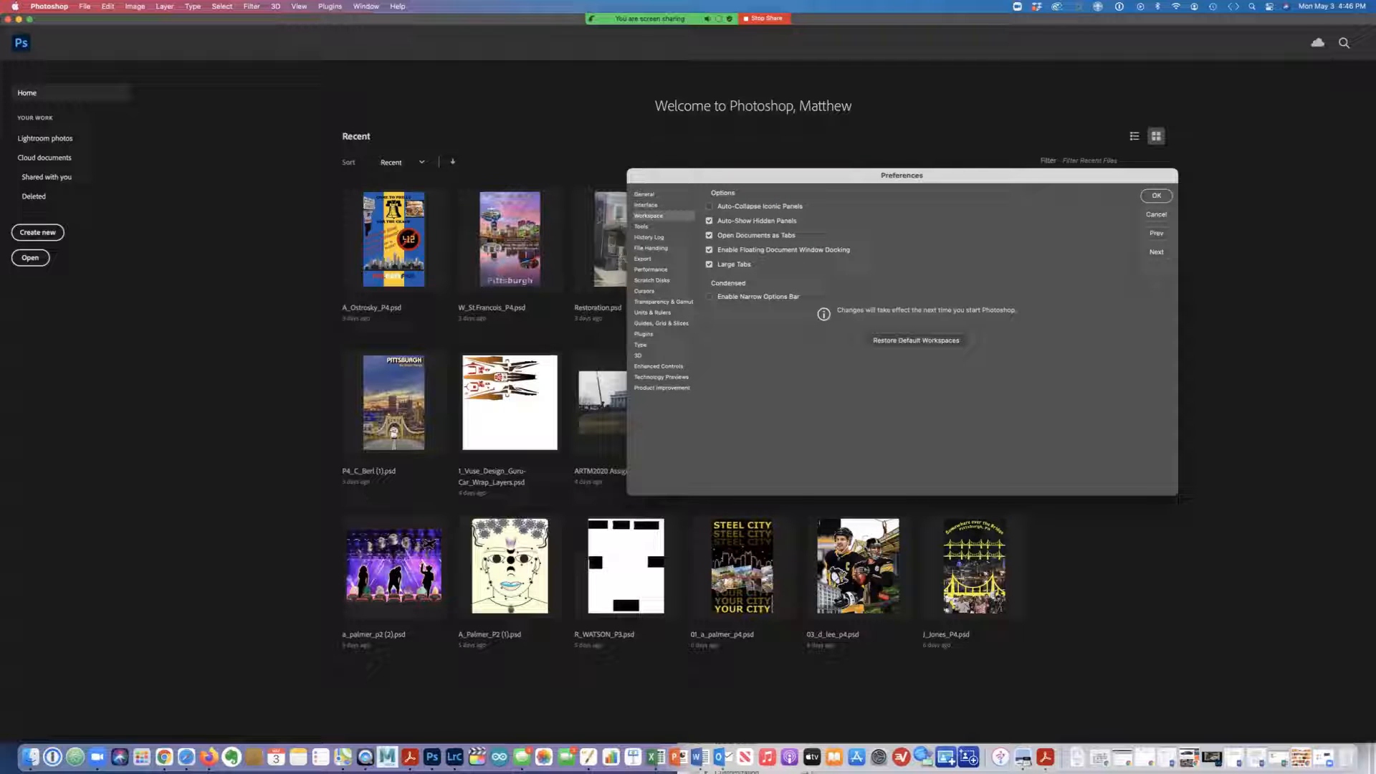
left_click(641, 227)
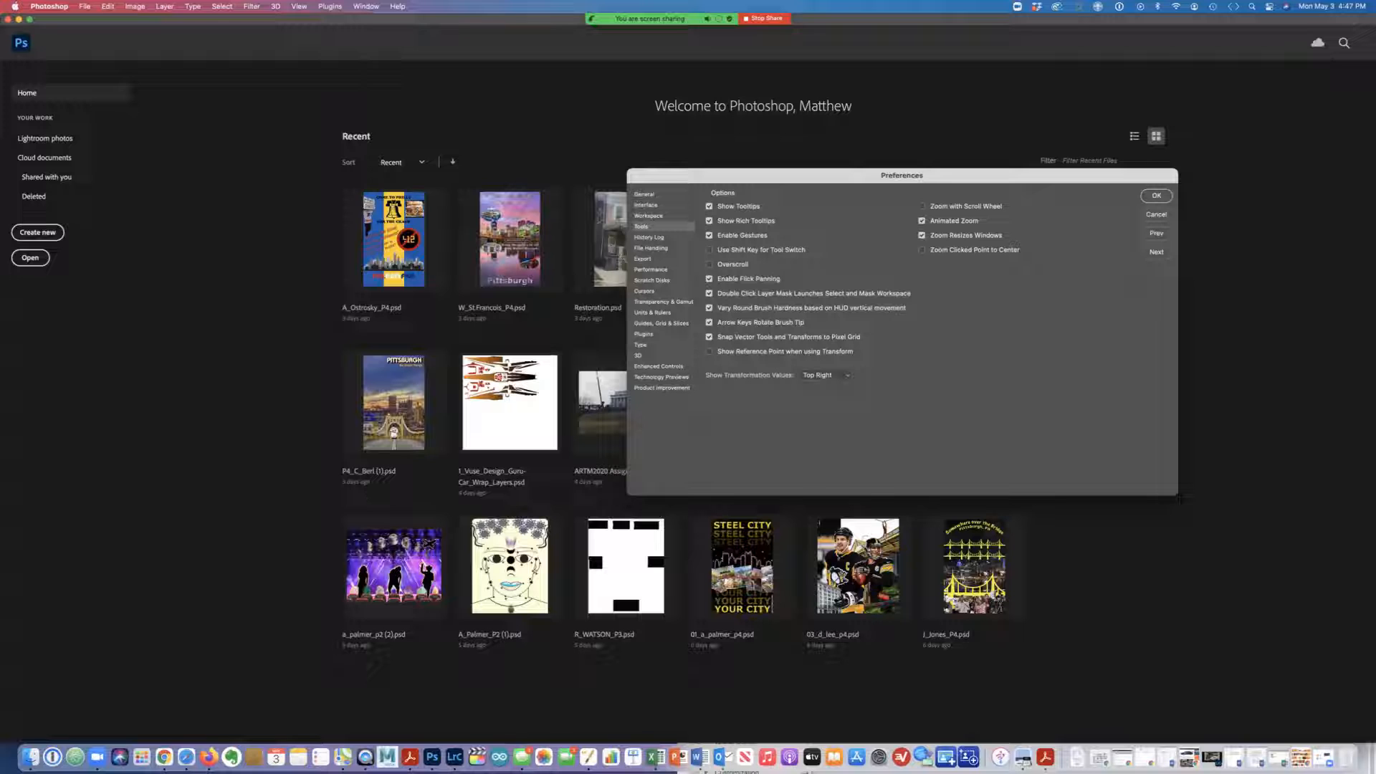
left_click(922, 206)
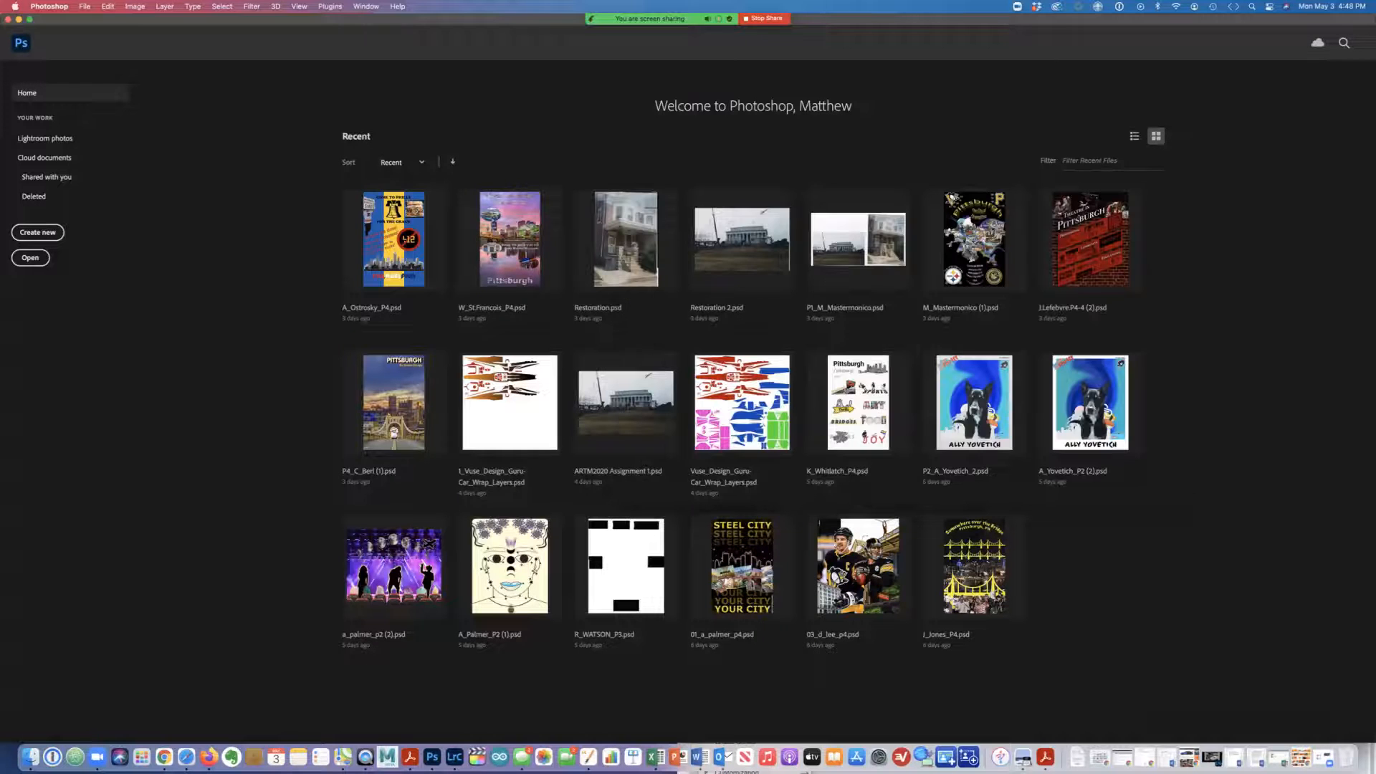
- Create a new document from the Default Photoshop Size preset, 7 x 5 in at 300 ppi
left_click(38, 233)
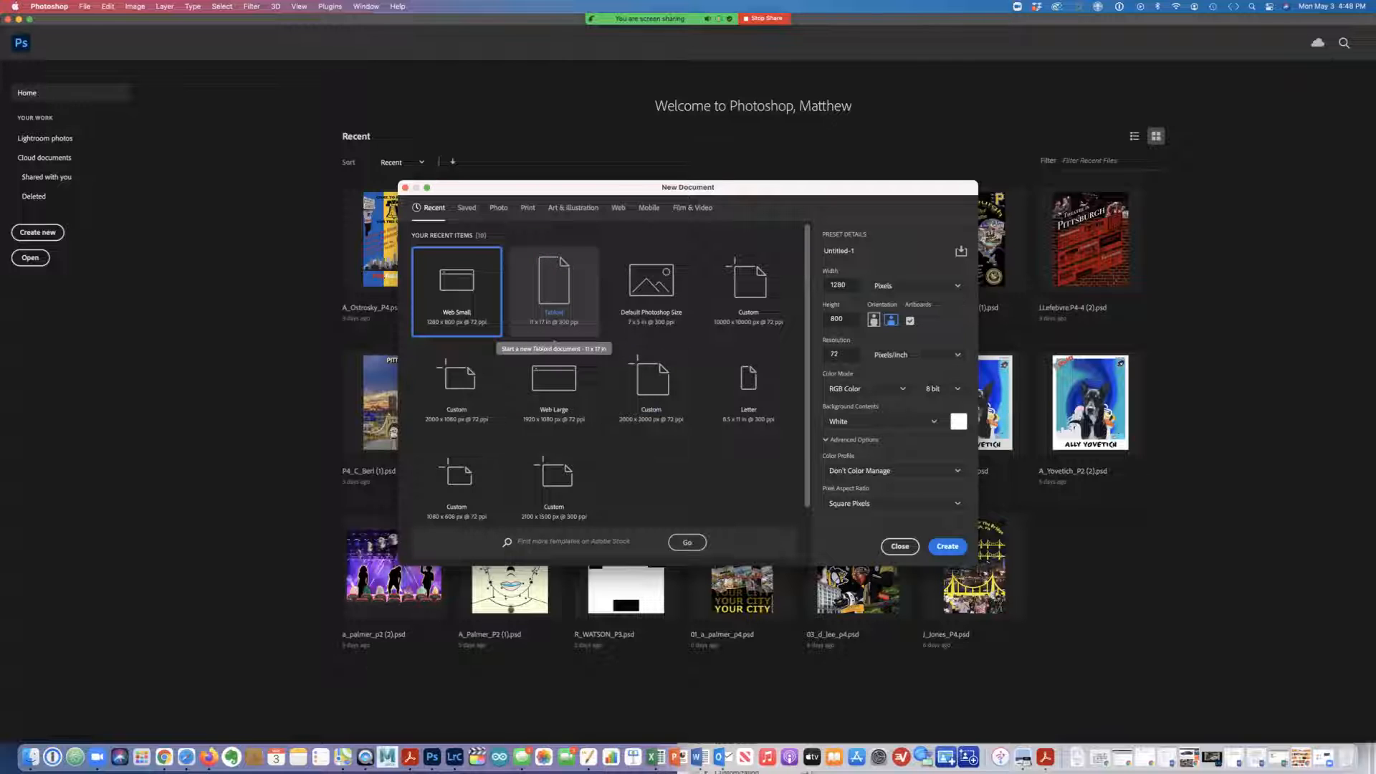
left_click(651, 287)
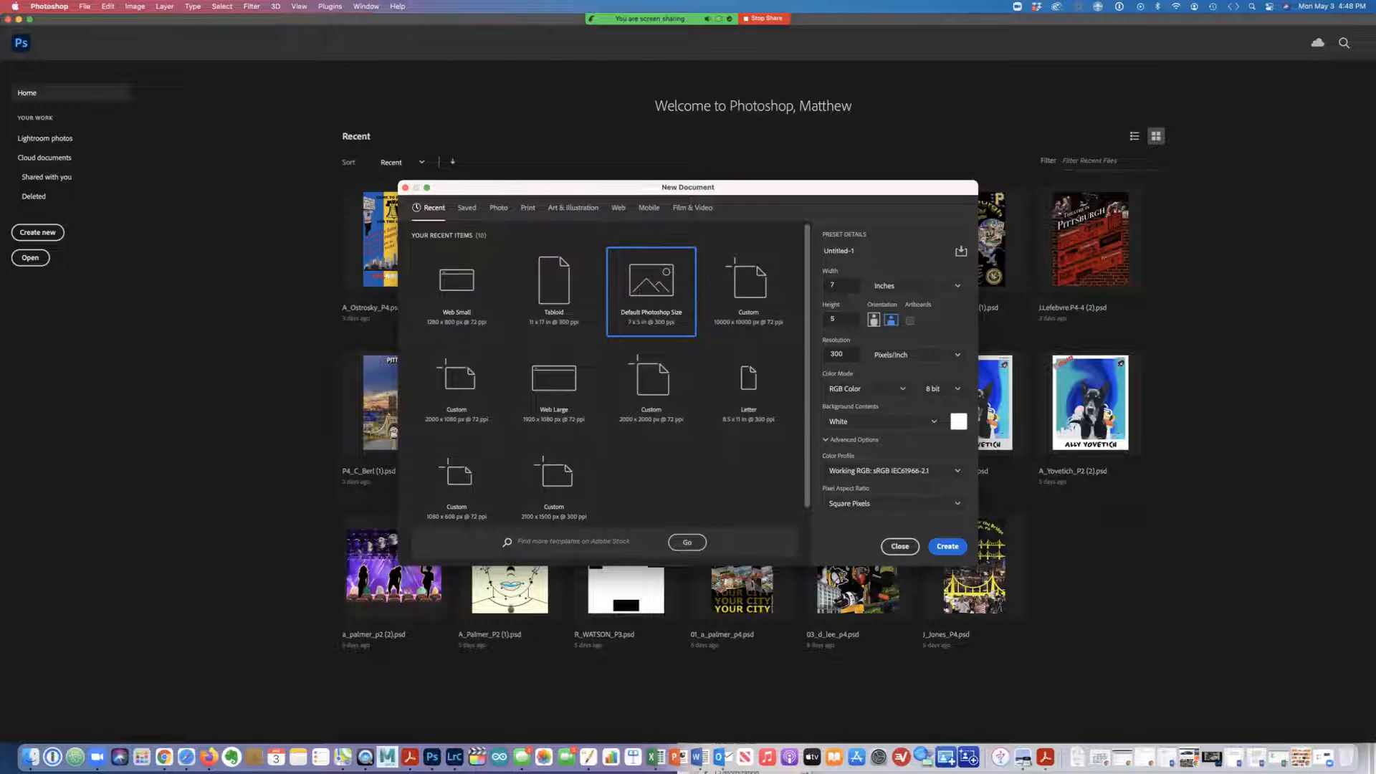
left_click(946, 546)
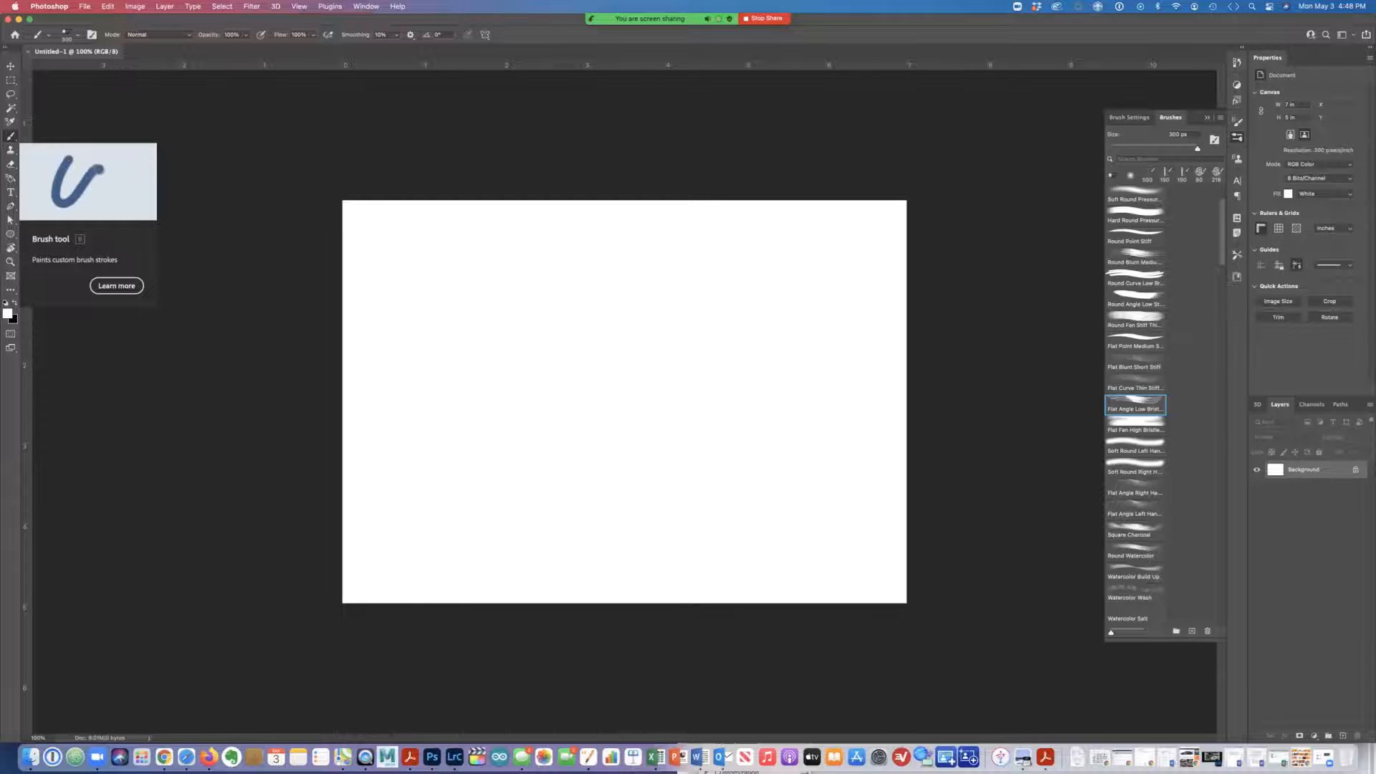
- Cycle repeatedly through the tools grouped with the Brush, finishing on the Mixer Brush, and switch to the Eyedropper tool
right_click(11, 135)
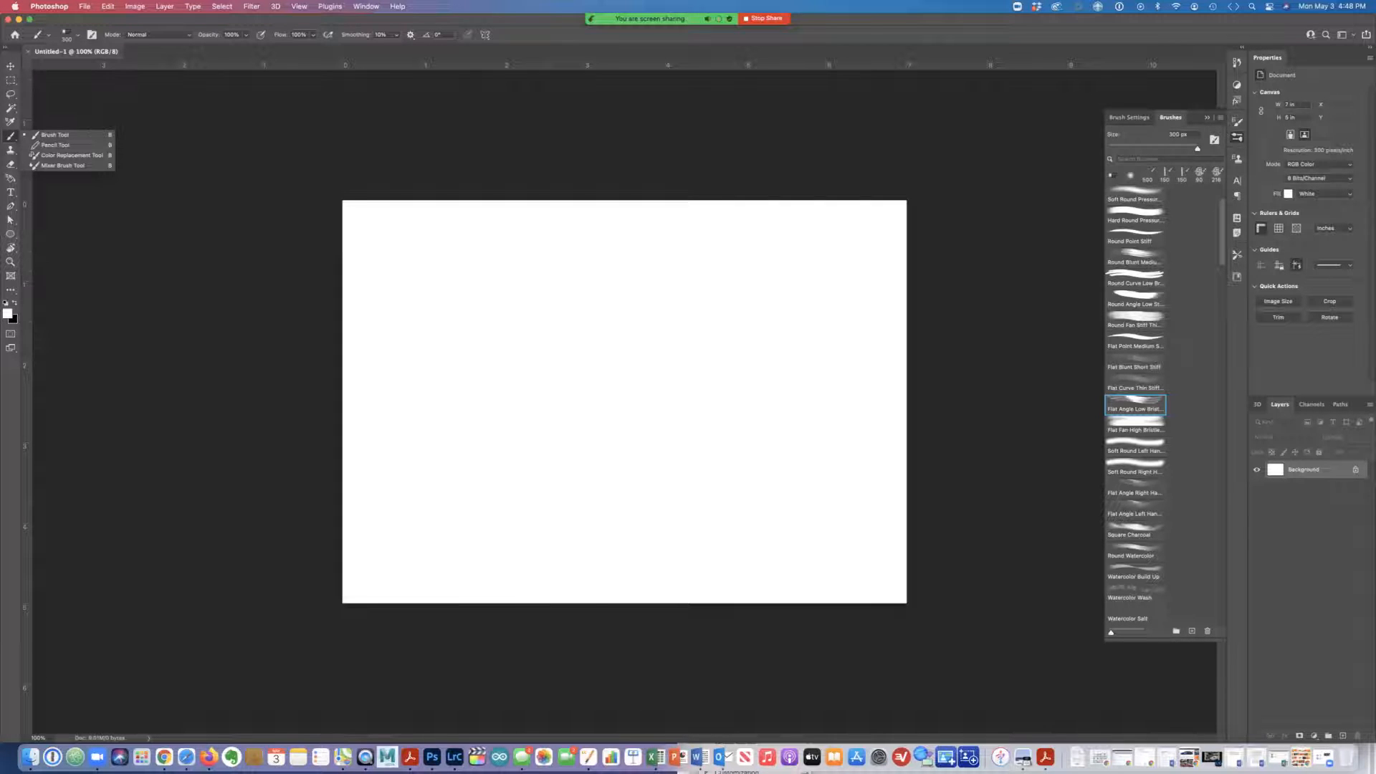
left_click(72, 155)
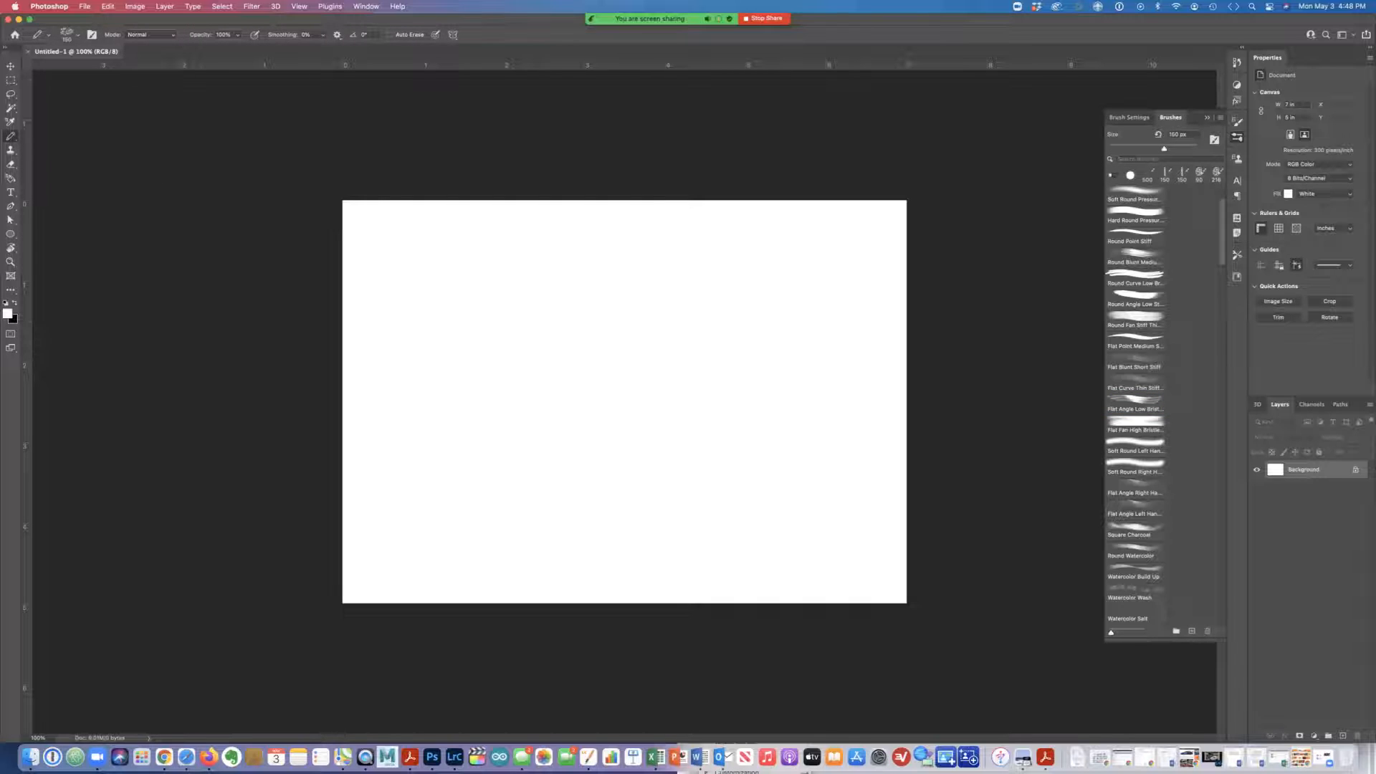
key("shift+b")
key("shift+b")
key("shift+b")
key("shift+b")
key("shift+b")
key("shift+b")
key("shift+b")
key("shift+b")
key("shift+b")
key("shift+b")
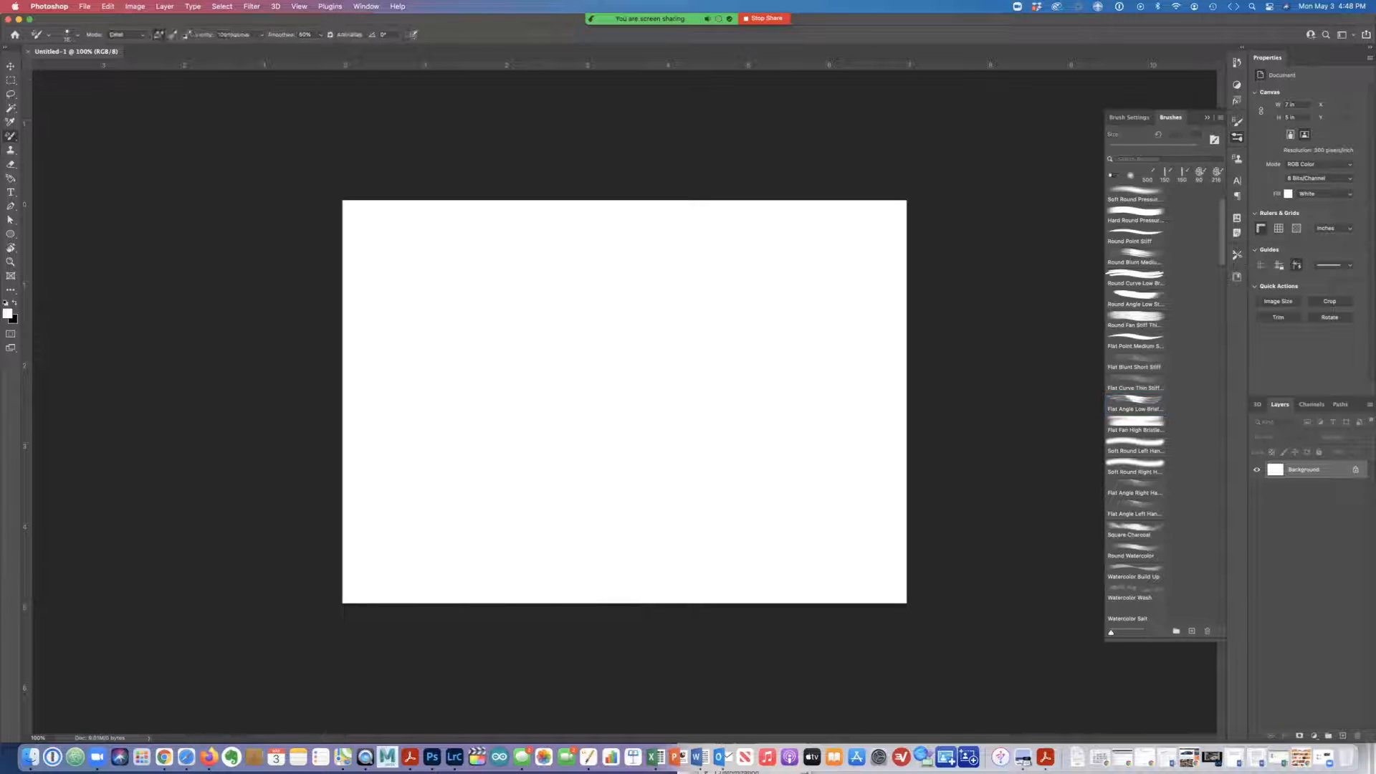
key("shift+b")
key("shift+b")
key("shift+b")
key("shift+b")
key("shift+b")
key("shift+b")
key("shift+b")
key("shift+b")
key("shift+b")
key("shift+b")
key("shift+b")
key("shift+b")
key("shift+b")
key("shift+b")
key("shift+b")
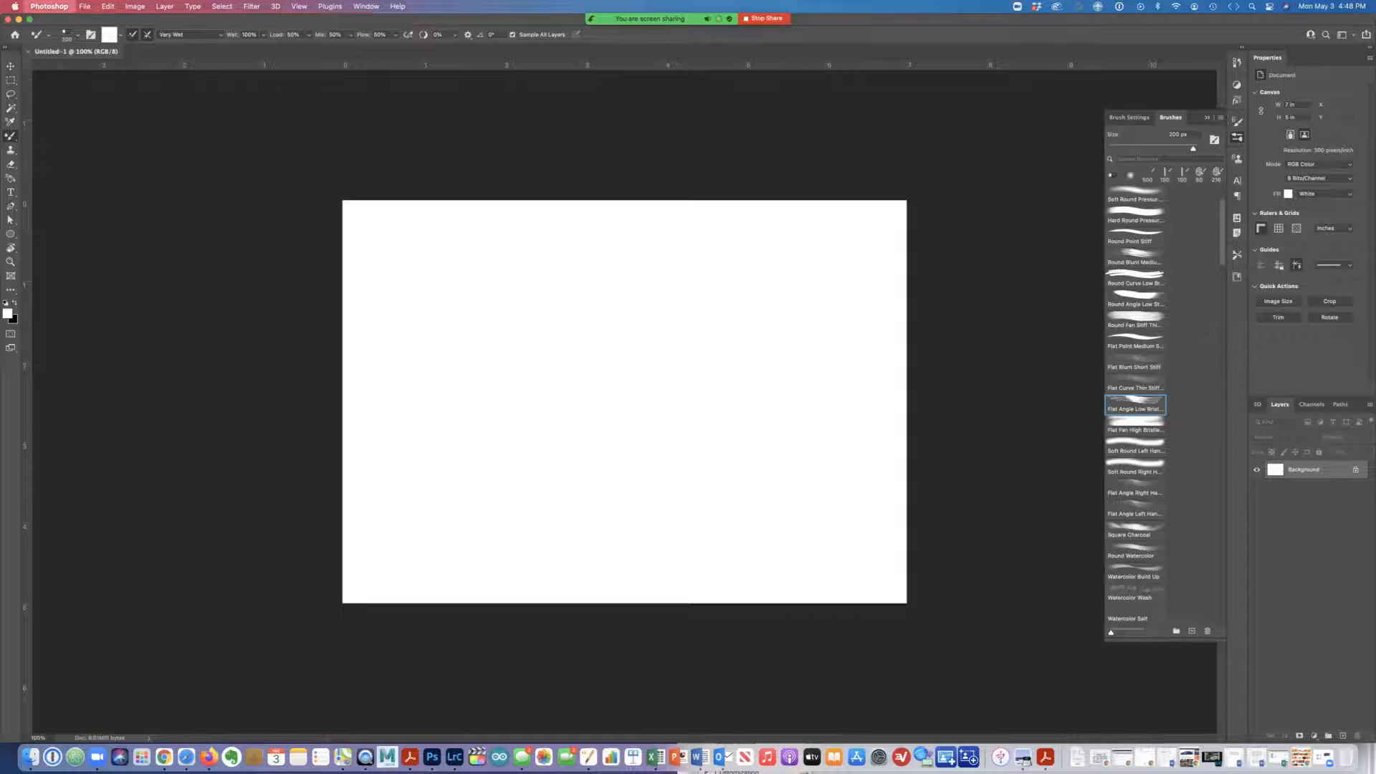
key("i")
- Turn the Use Shift Key for Tool Switch option on and back off in the Tools preferences
key("super+k")
left_click(647, 227)
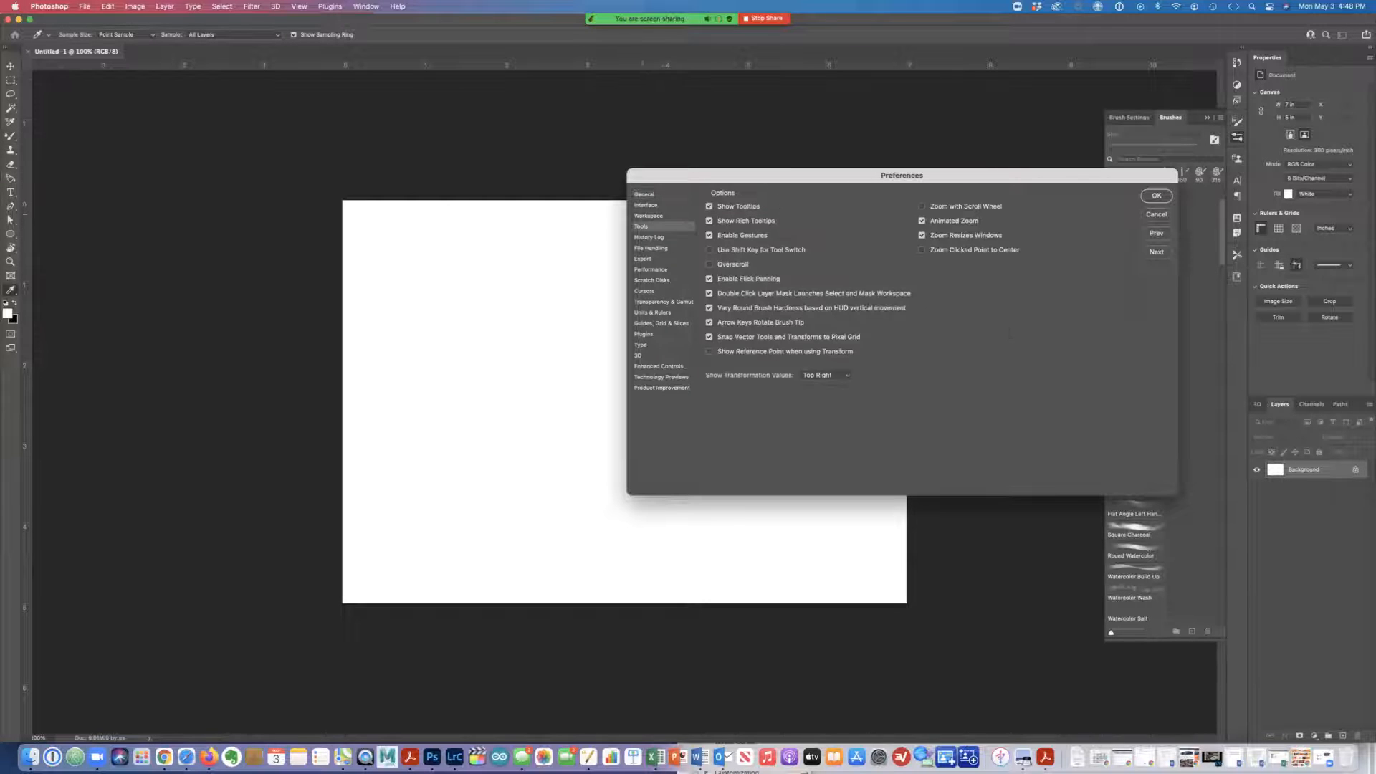
left_click(708, 249)
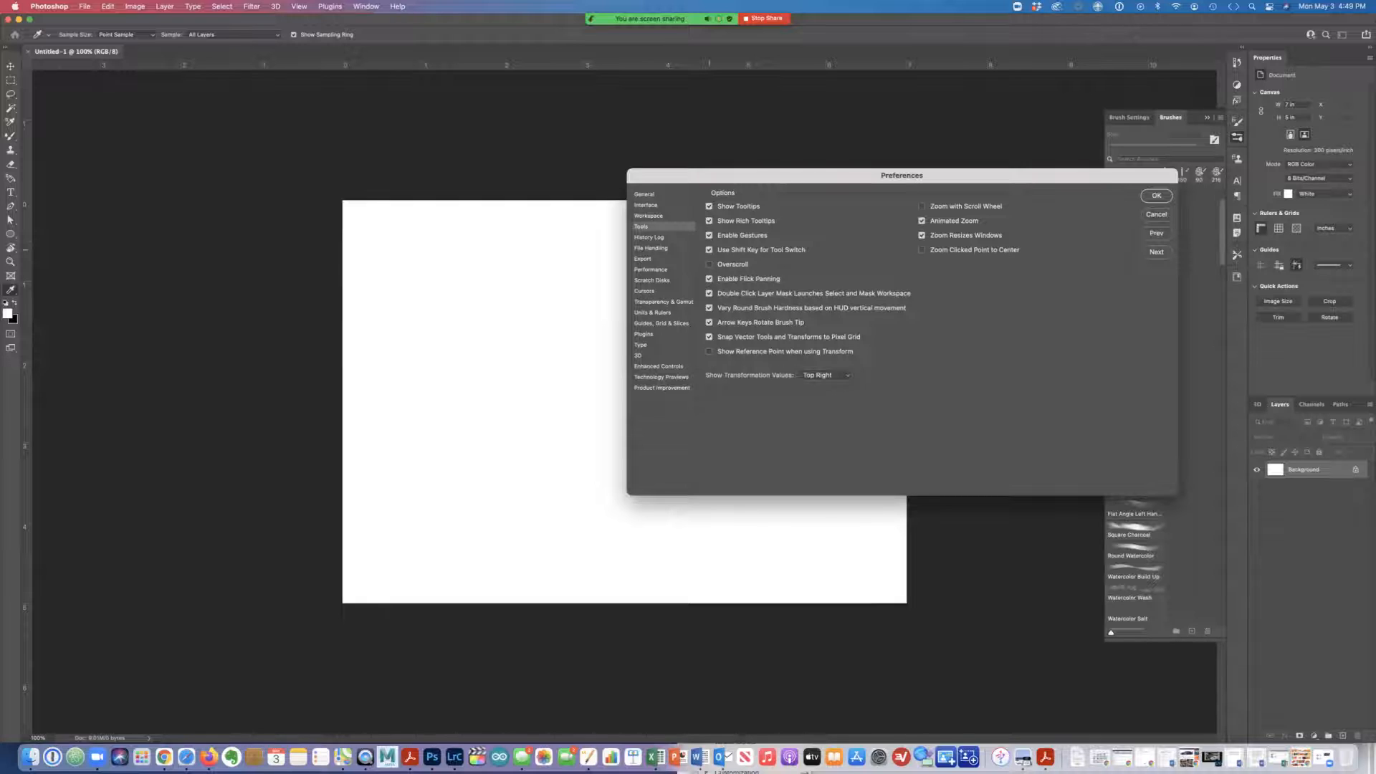
left_click(709, 249)
- Review the History Log, File Handling and Export preferences
left_click(654, 238)
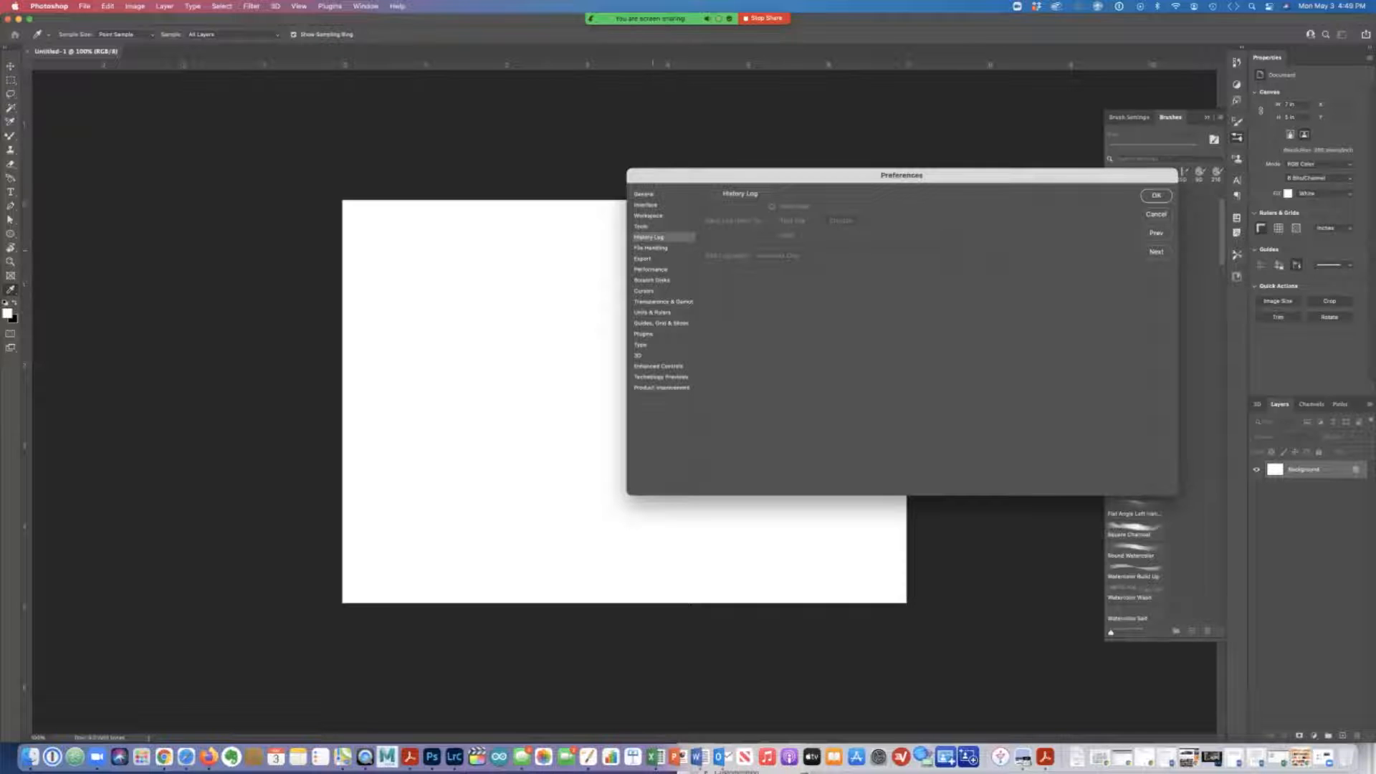
left_click(653, 248)
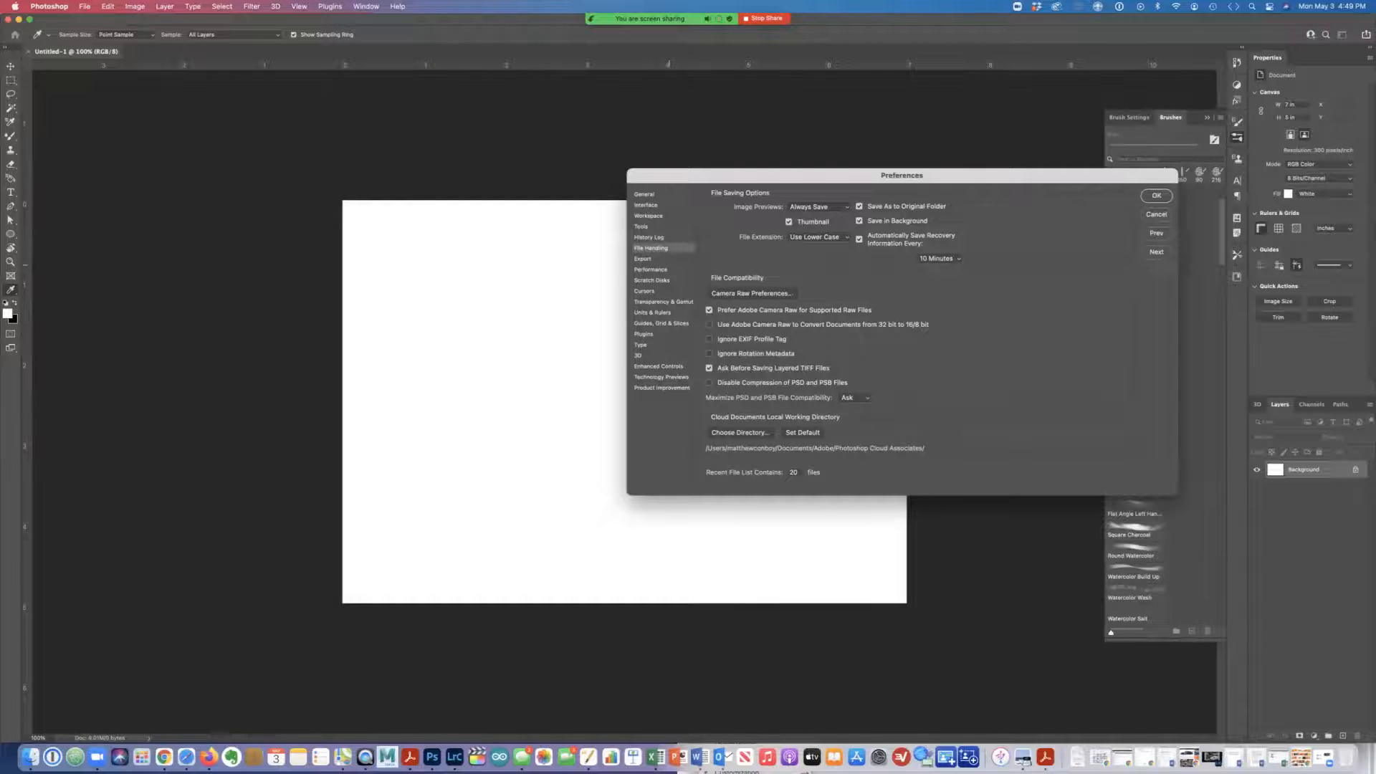
left_click(645, 259)
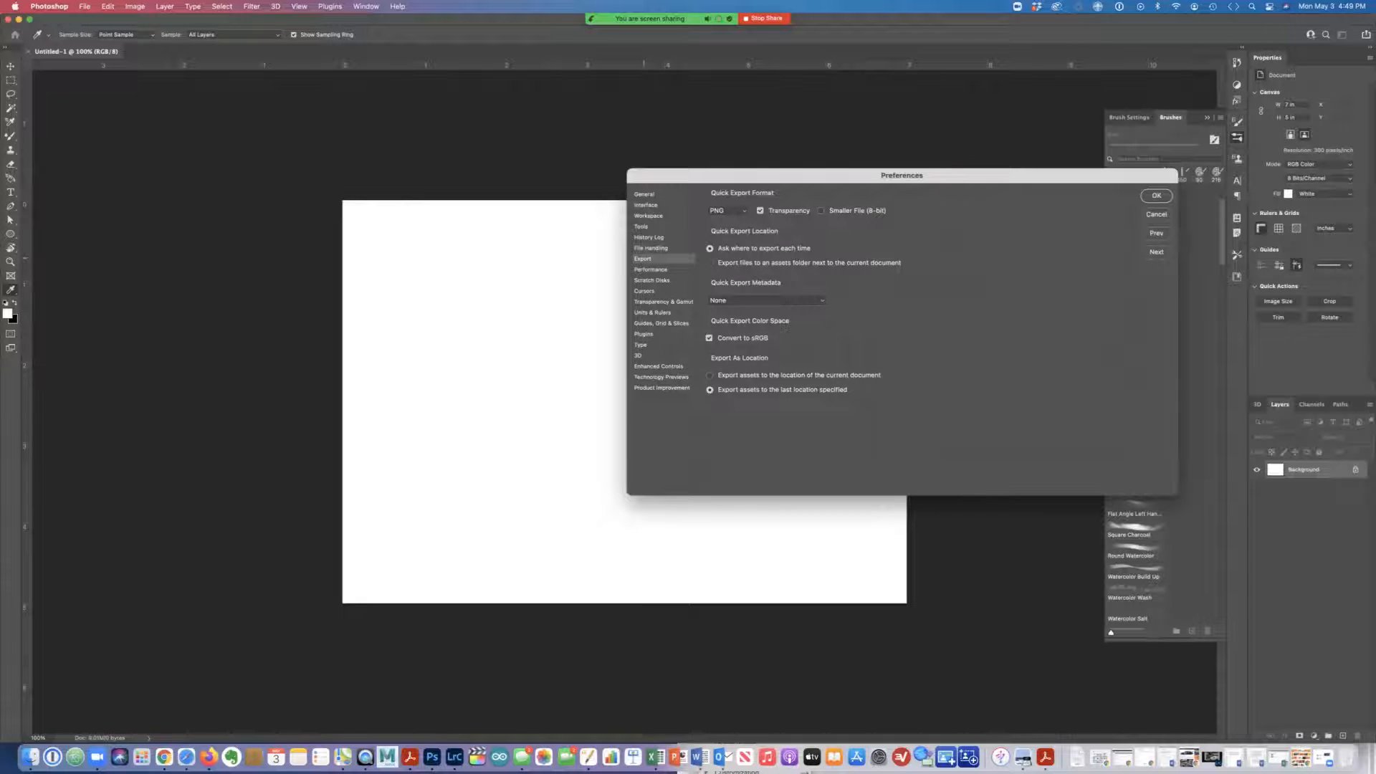
- Try 500 History States in the Performance preferences and return the value to 100
left_click(649, 269)
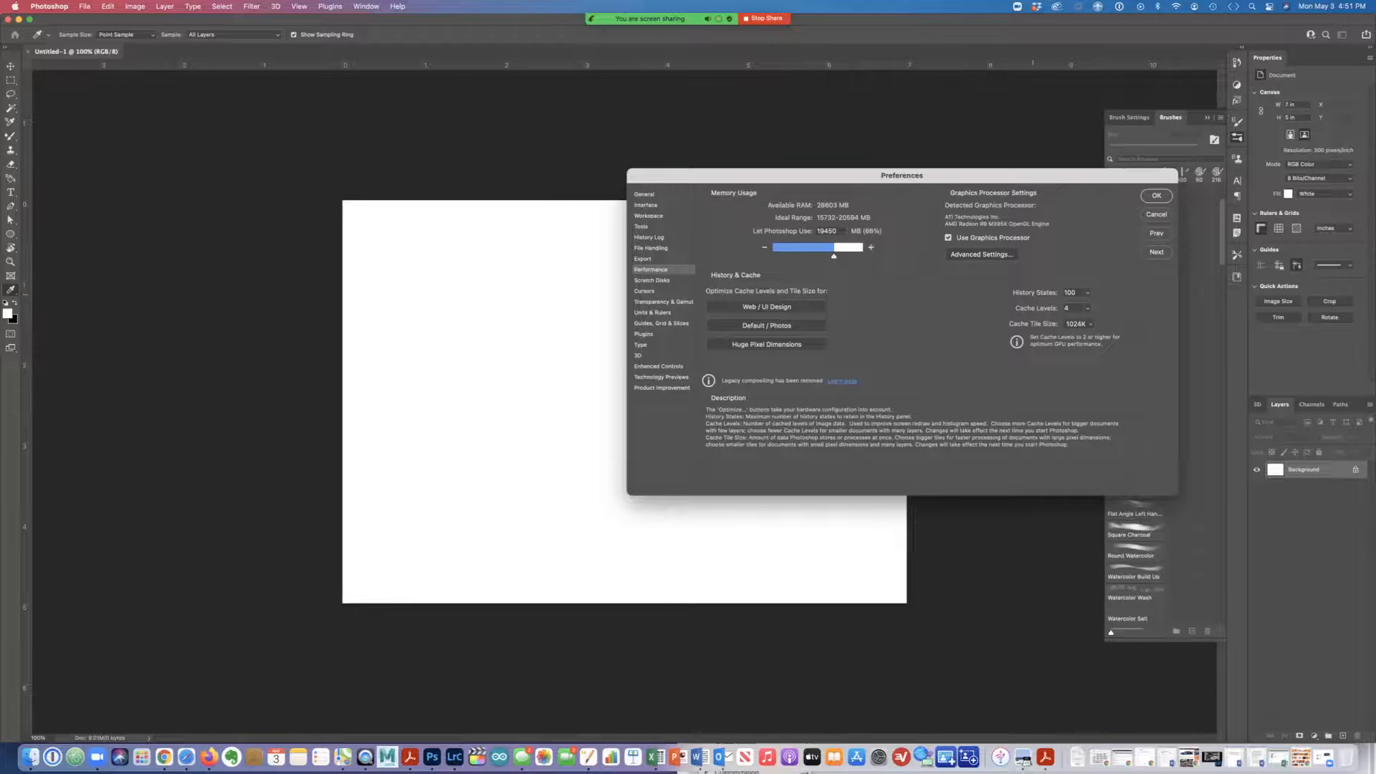
double_click(1070, 292)
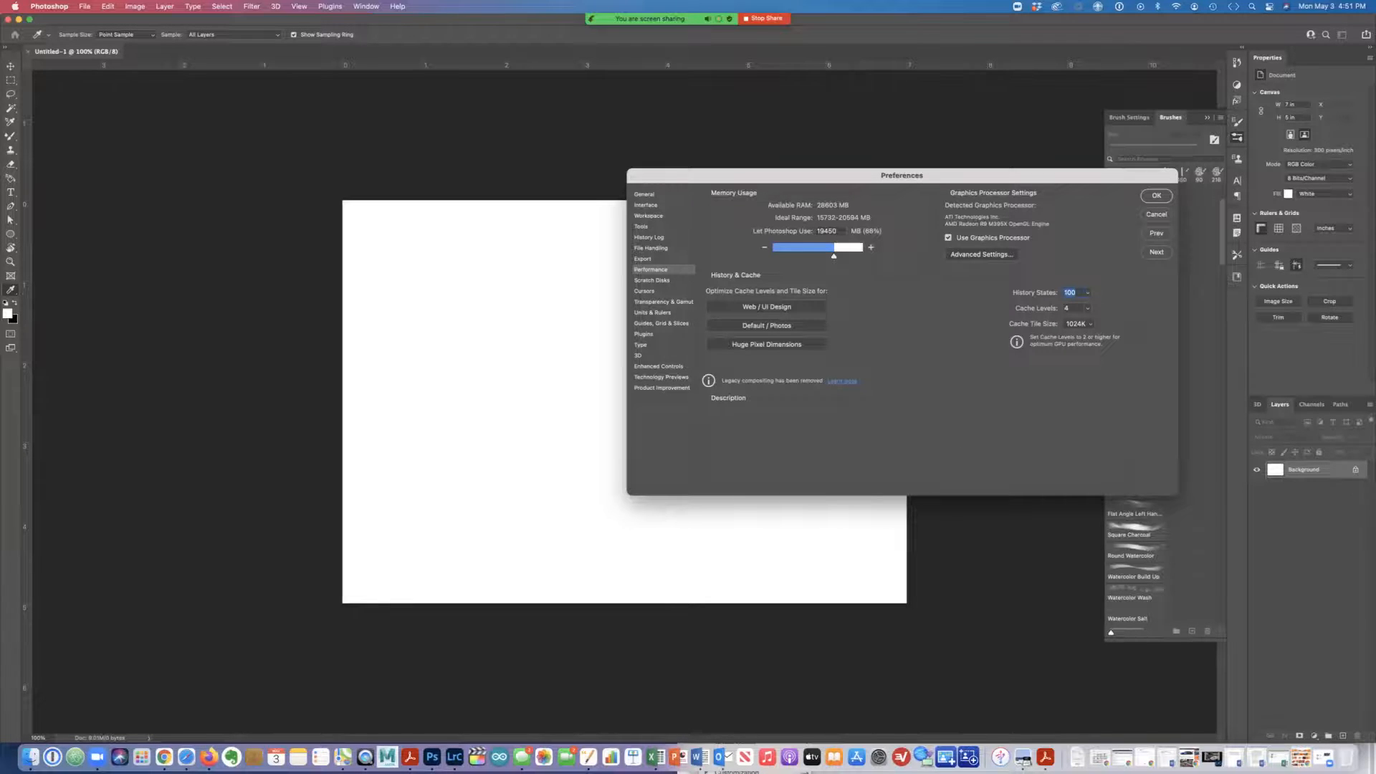
type("50")
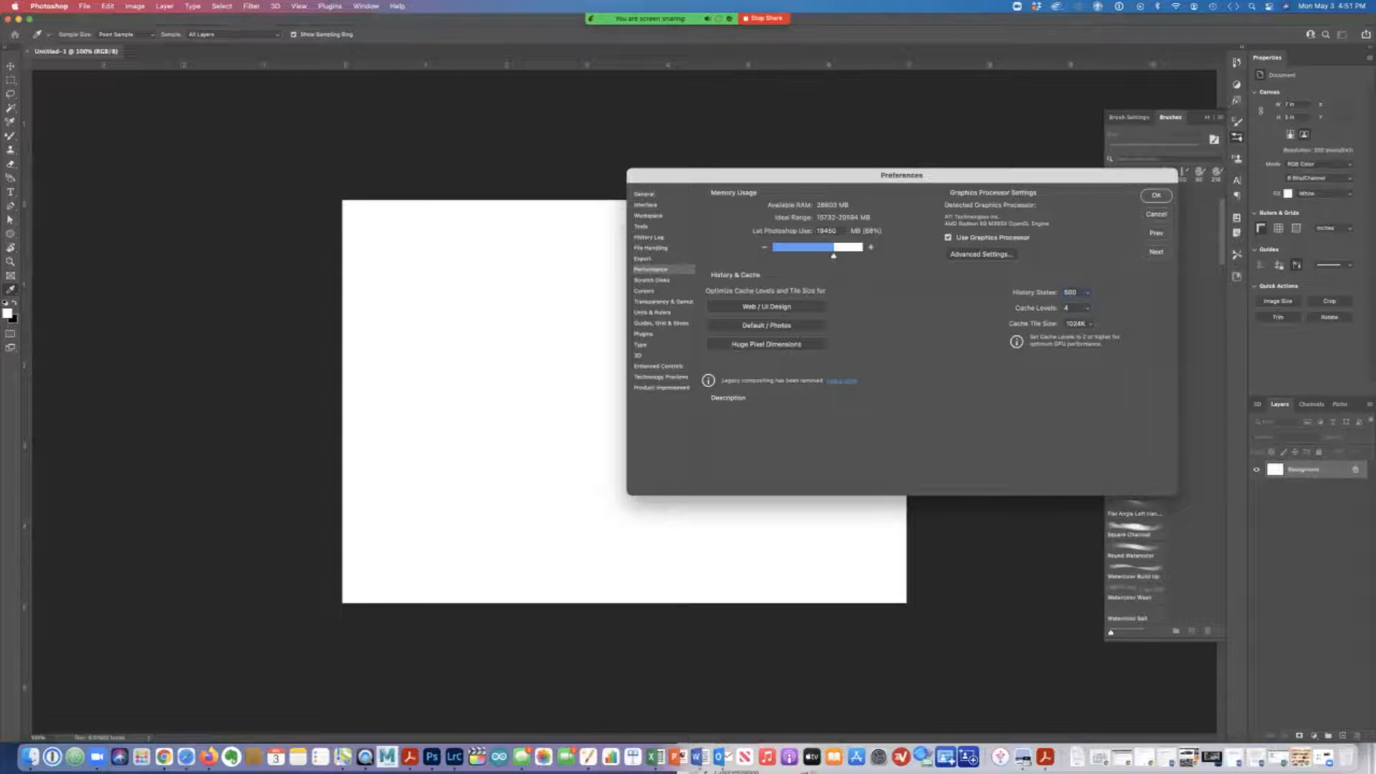
type("1")
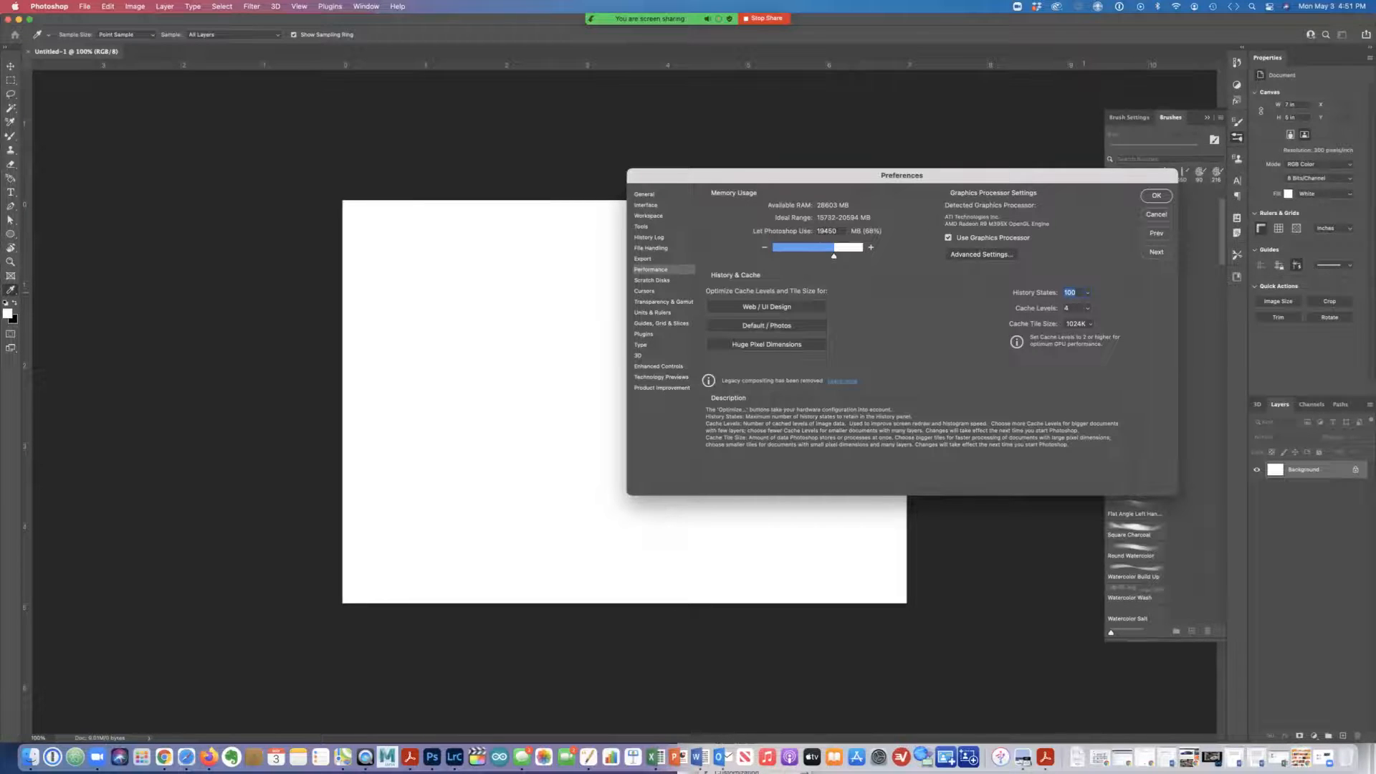
left_click(1087, 309)
mouse_move(1085, 307)
left_mouse_down()
mouse_move(1069, 307)
mouse_move(1088, 307)
left_mouse_up()
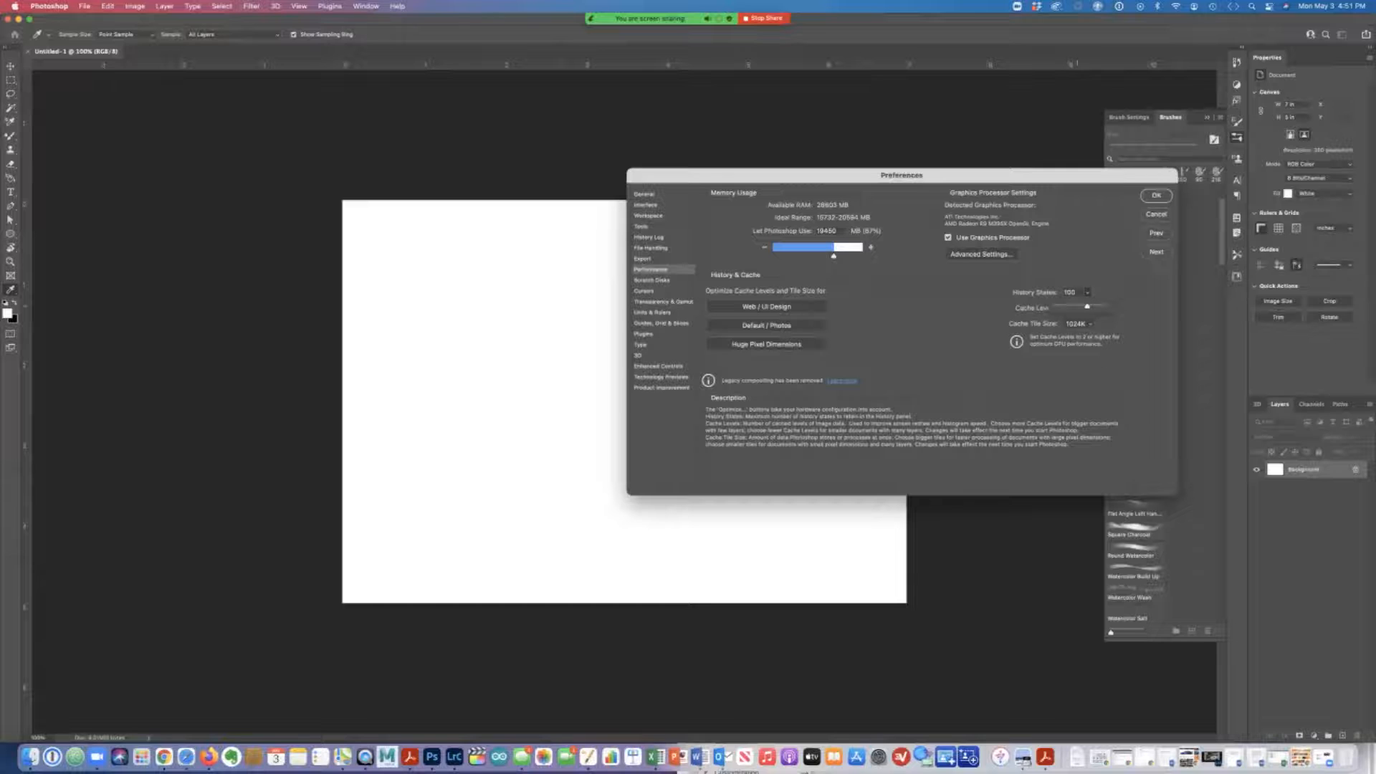
left_click(1119, 300)
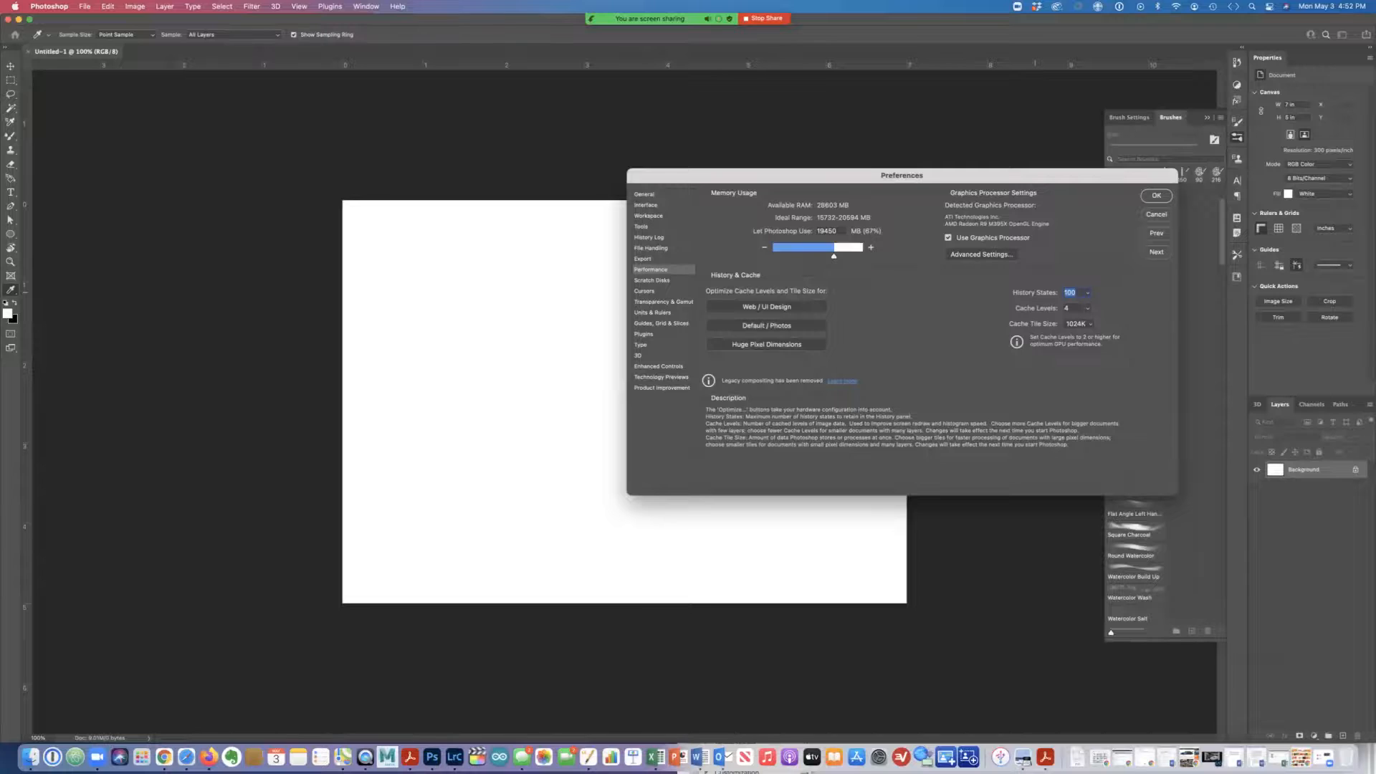
mouse_move(1035, 292)
left_mouse_down()
mouse_move(1014, 293)
mouse_move(1036, 293)
left_mouse_up()
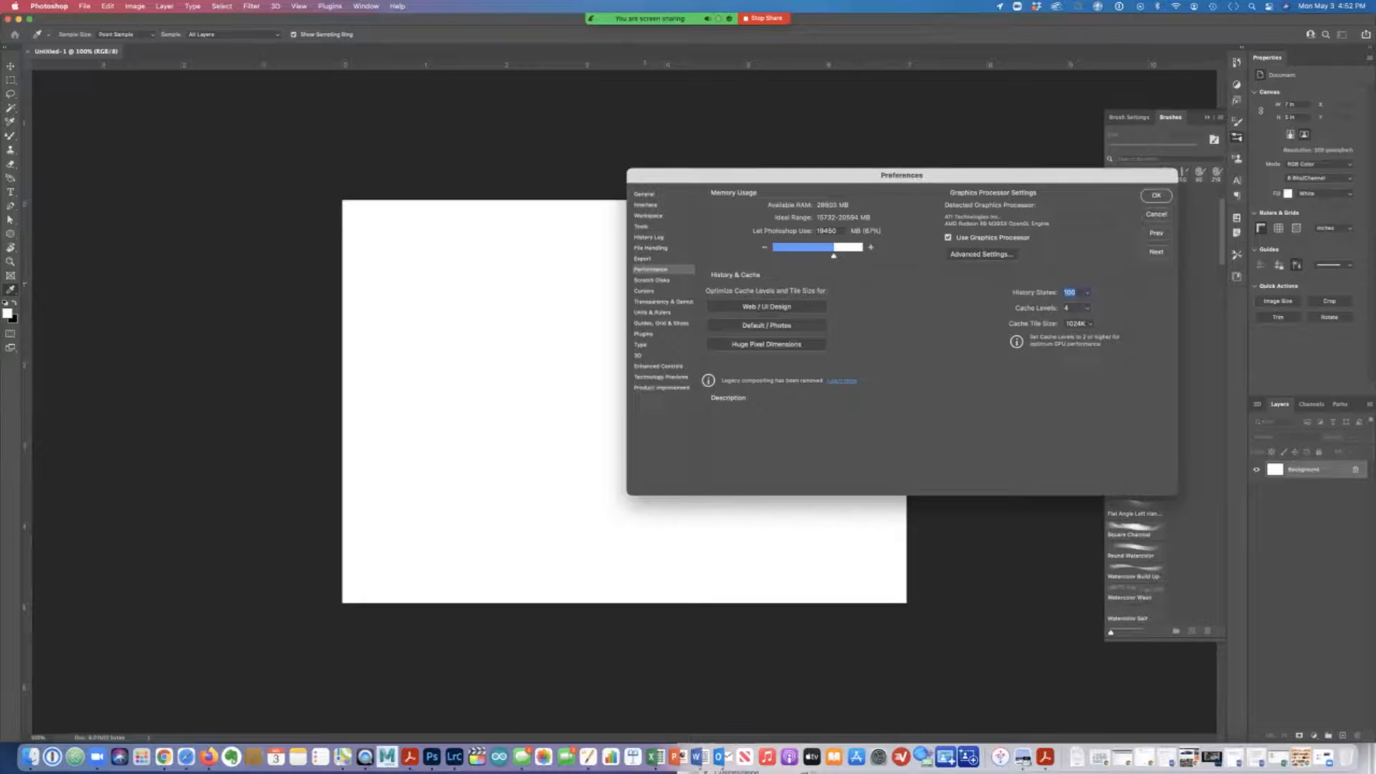
- Check the Scratch Disks preferences and compare Standard and Precise for the other cursors, leaving them on Precise
left_click(651, 280)
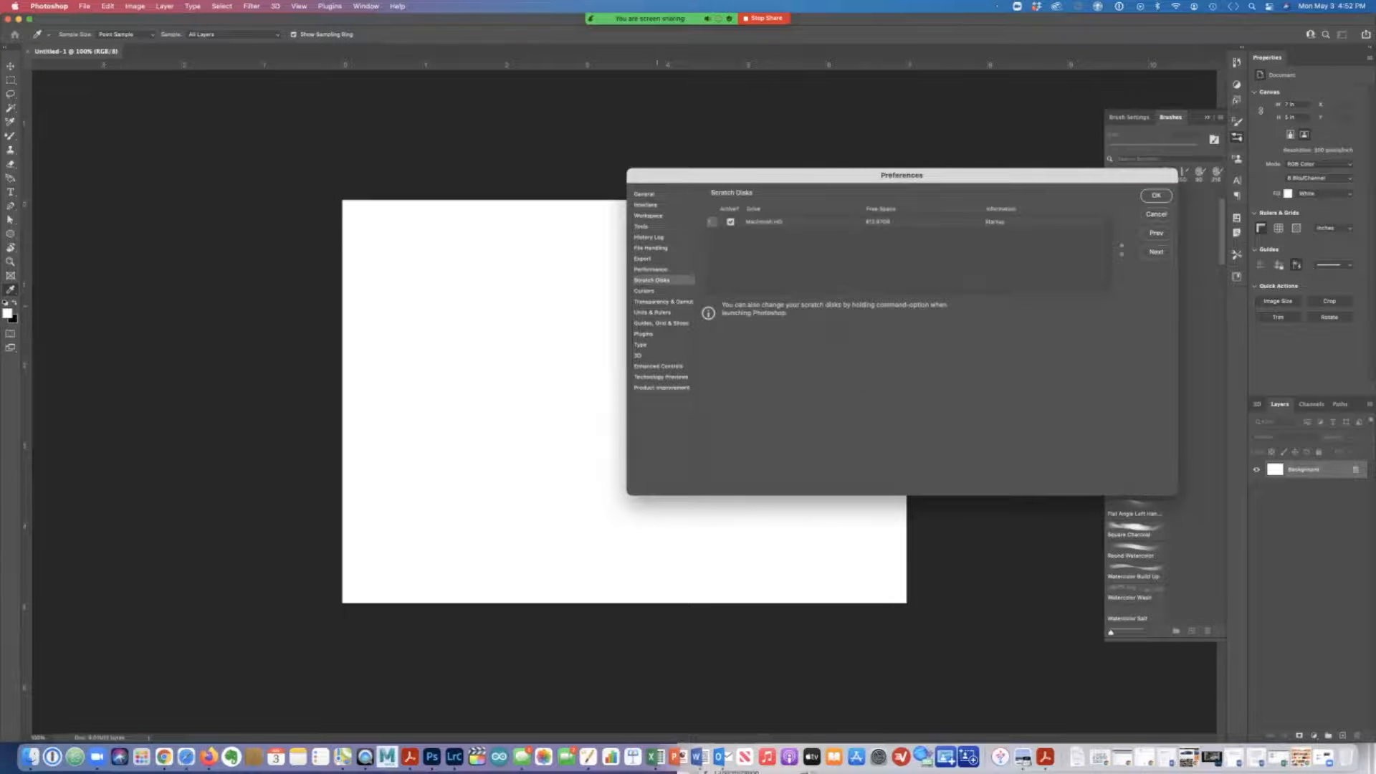
left_click(646, 291)
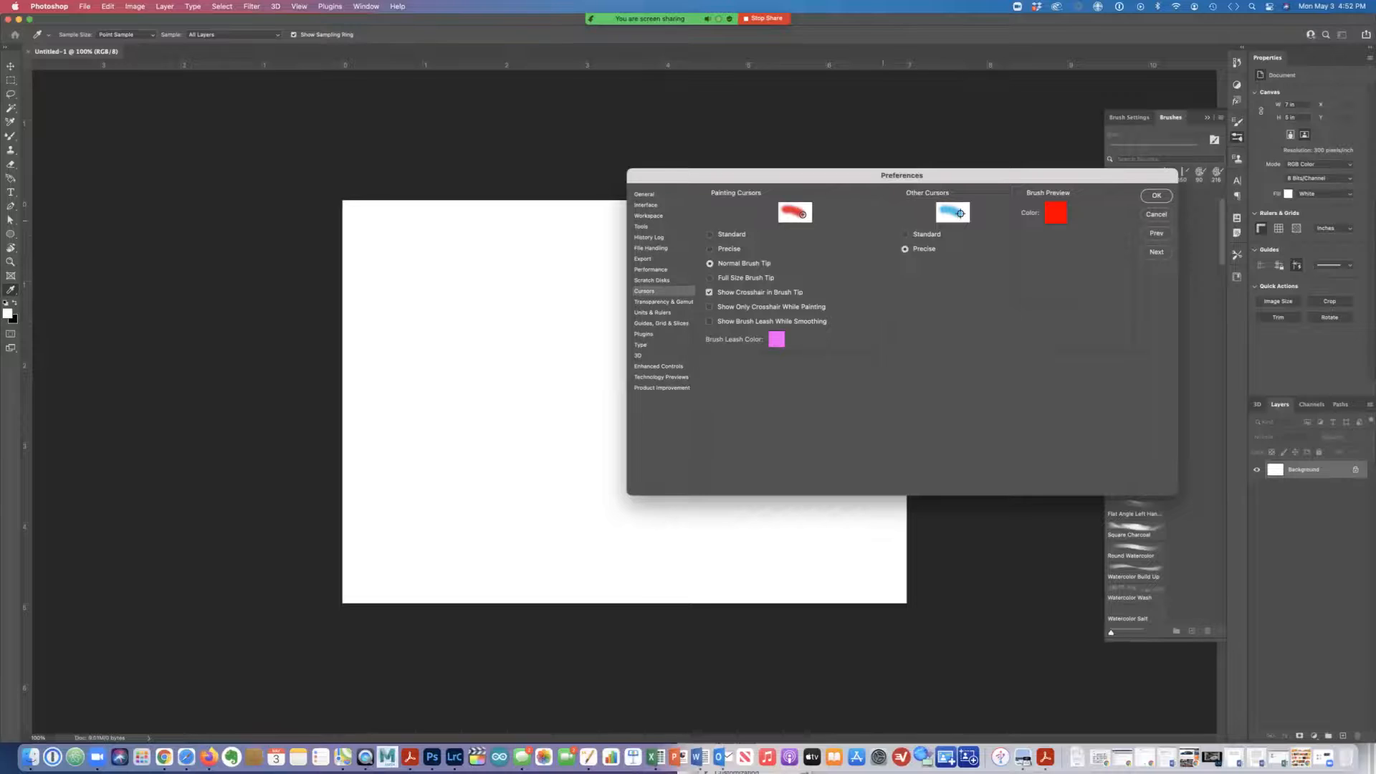
left_click(906, 234)
left_click(905, 248)
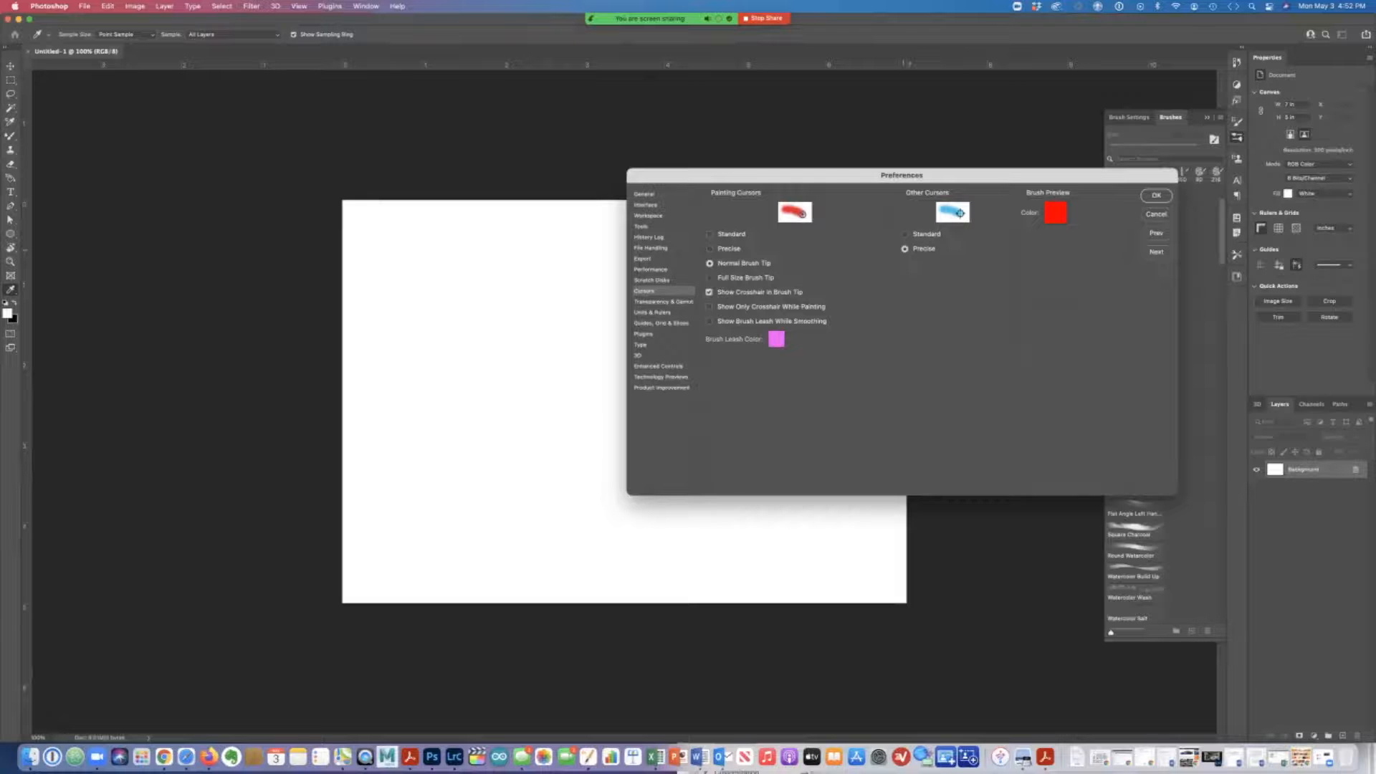
left_click(905, 235)
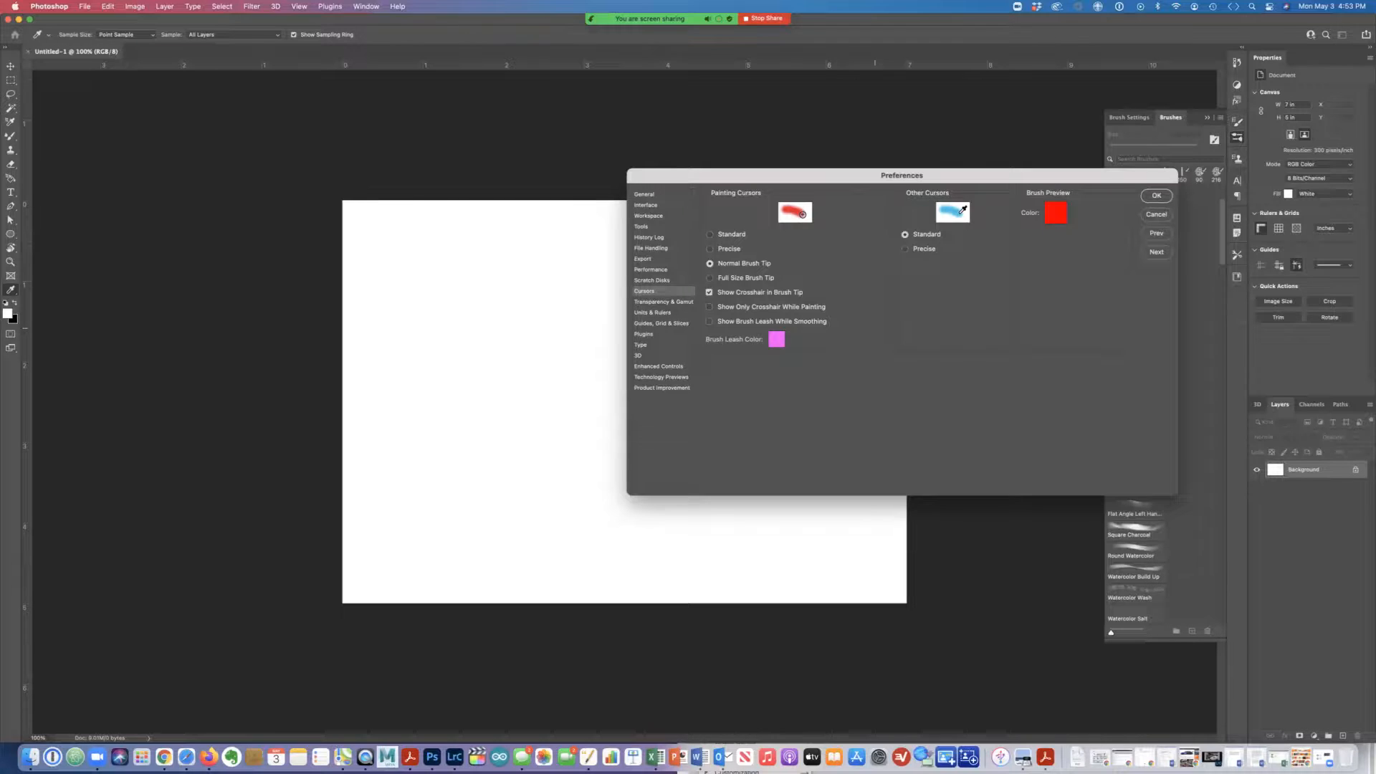
left_click(905, 250)
- Review the Transparency & Gamut, Units & Rulers, and Guides, Grid & Slices preferences
left_click(651, 302)
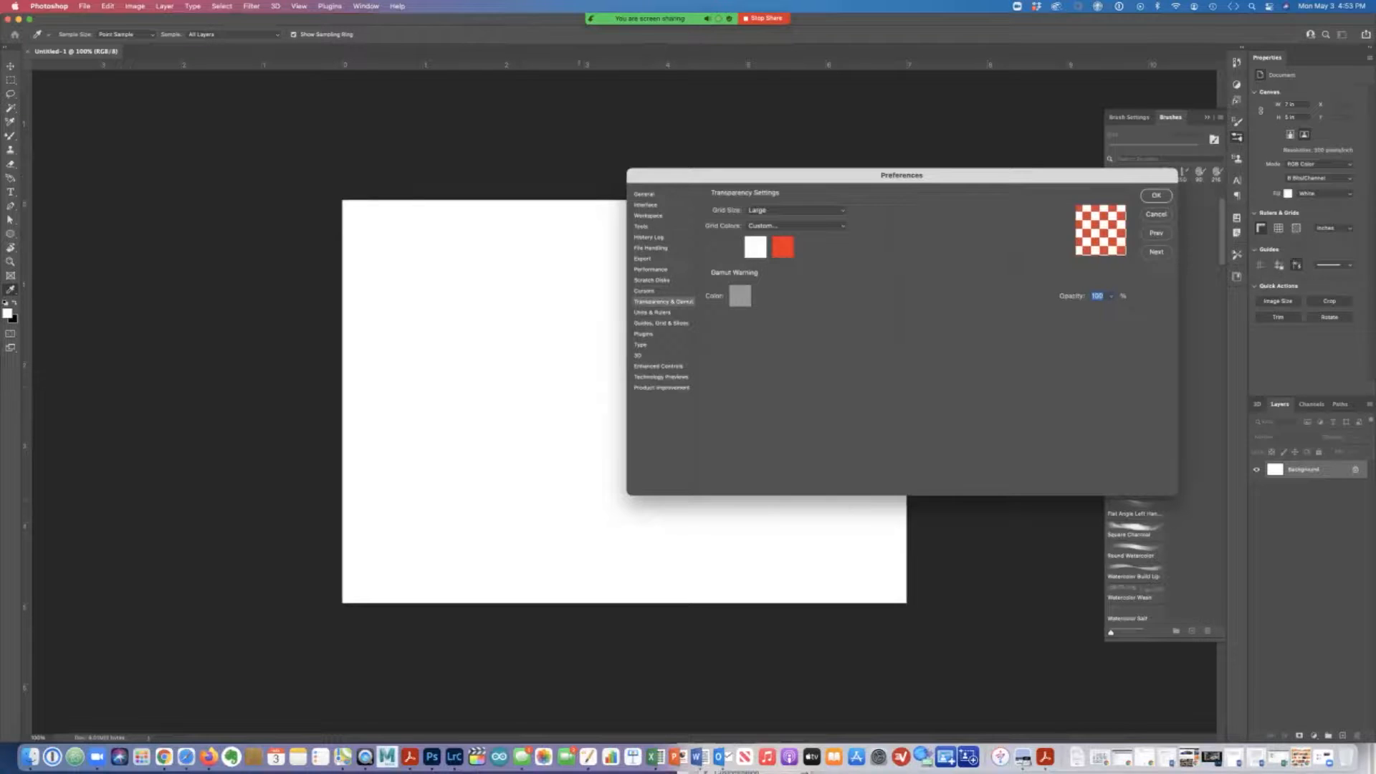
left_click(651, 313)
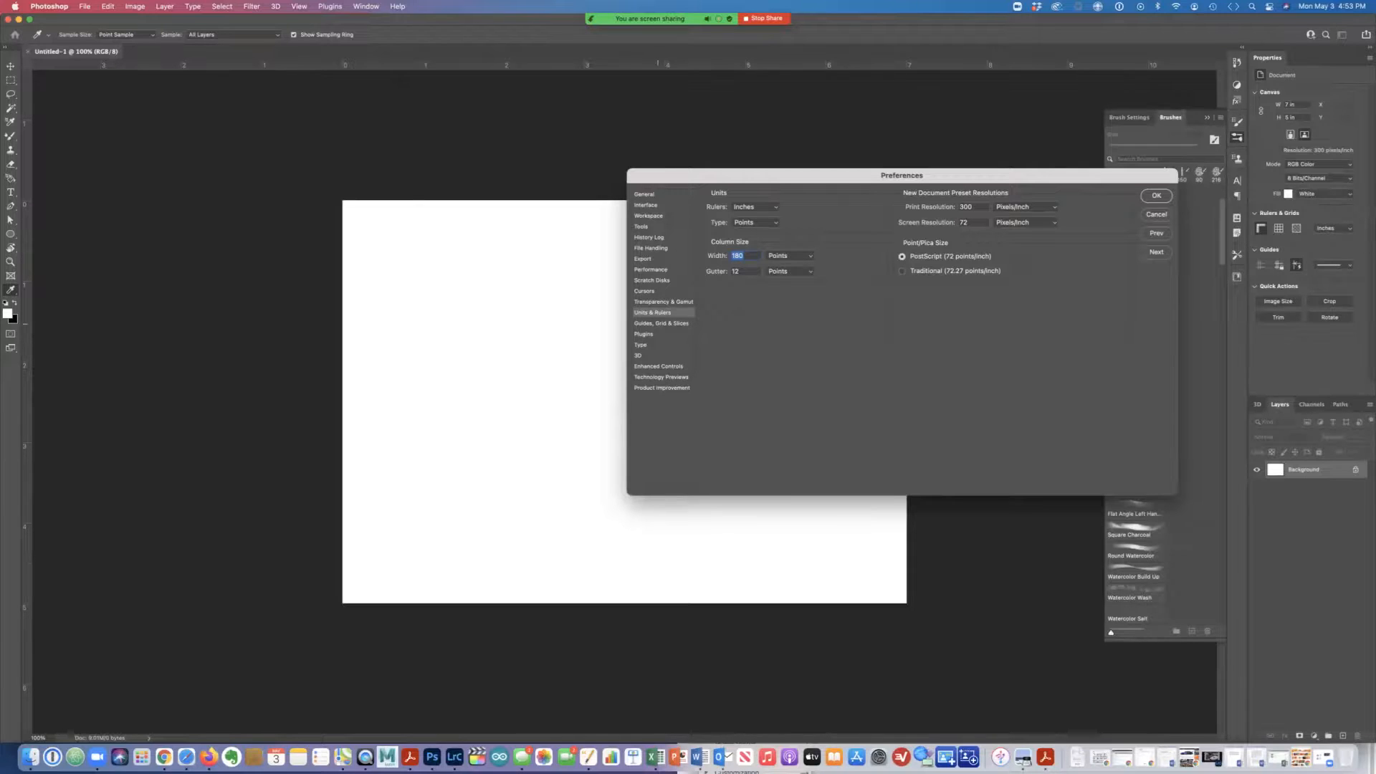
left_click(661, 323)
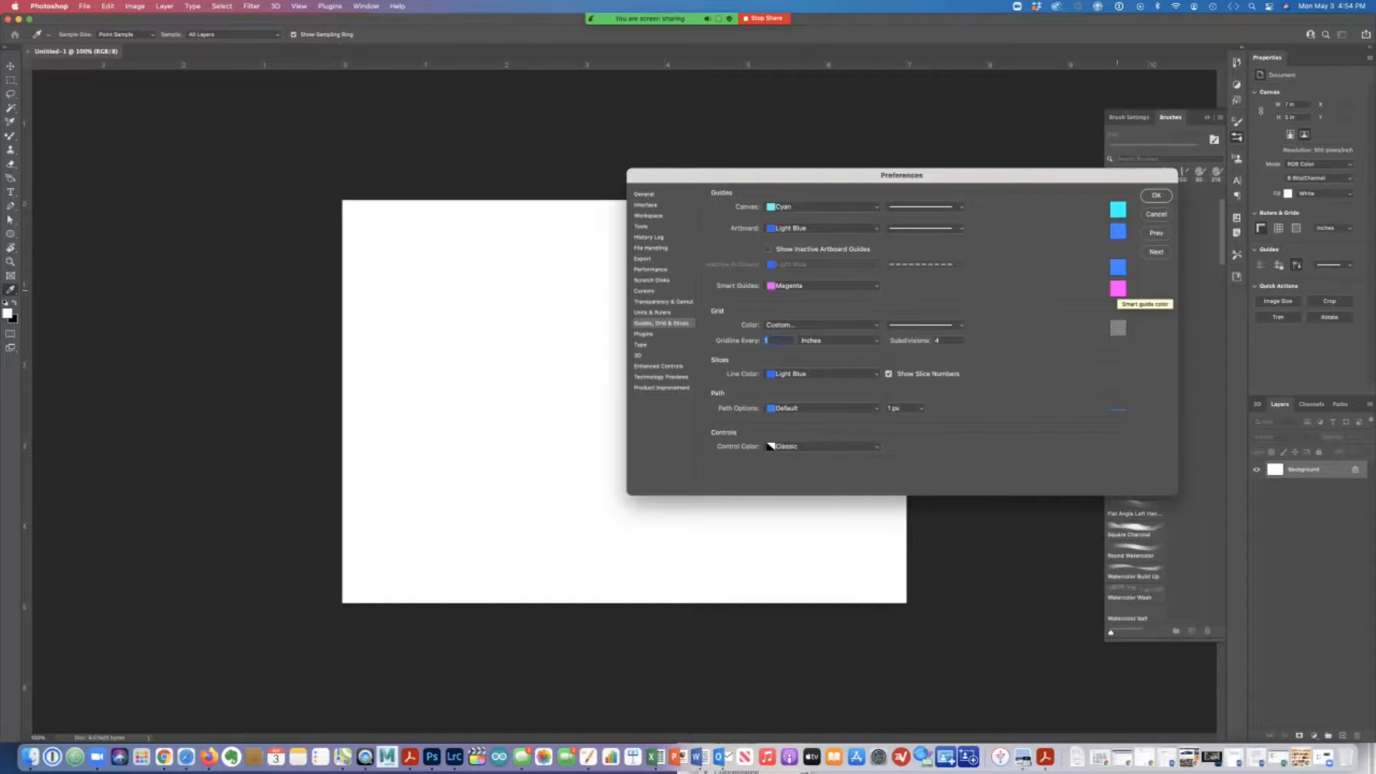
- Try a pinker smart guides color with a hue of 309° in the Guides, Grid & Slices preferences
left_click(1118, 289)
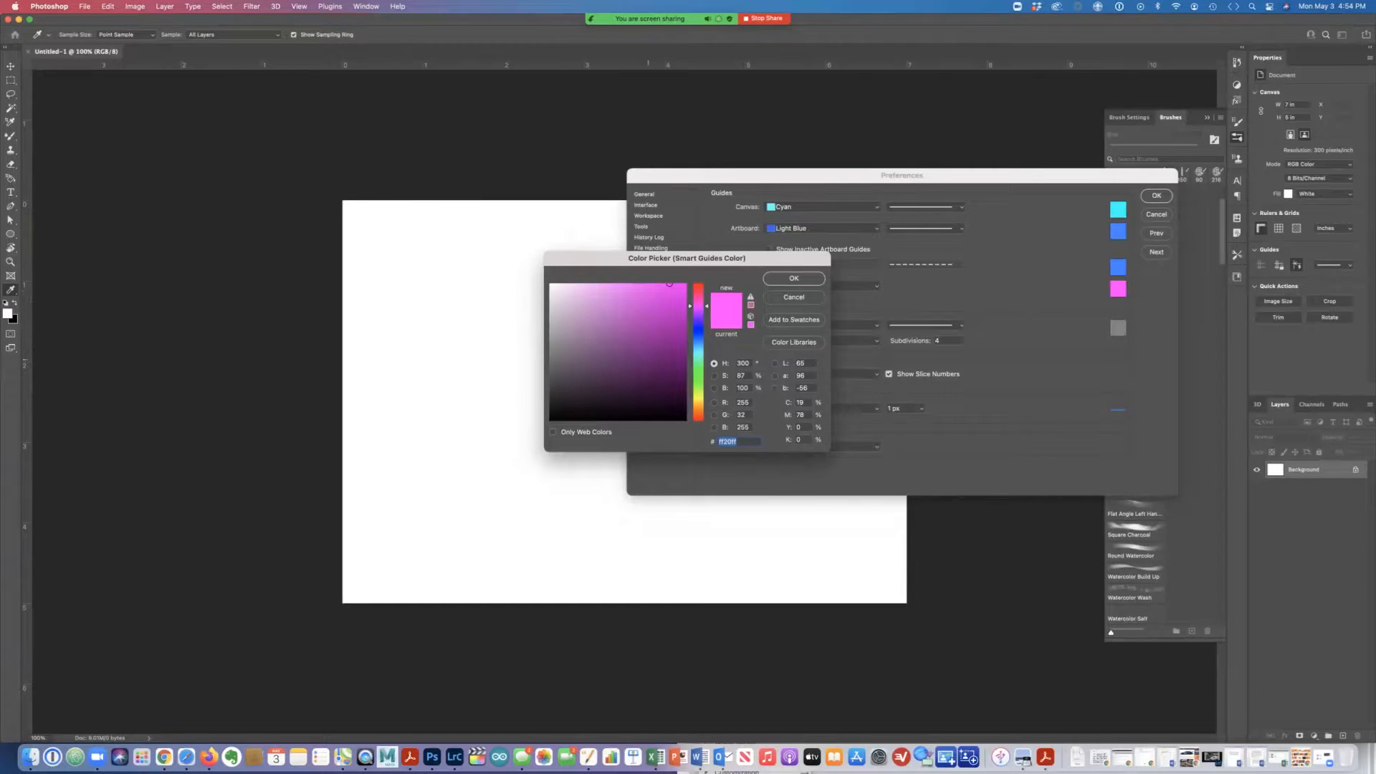
mouse_move(692, 305)
left_mouse_down()
mouse_move(687, 402)
mouse_move(690, 285)
mouse_move(689, 325)
mouse_move(689, 285)
mouse_move(689, 302)
left_mouse_up()
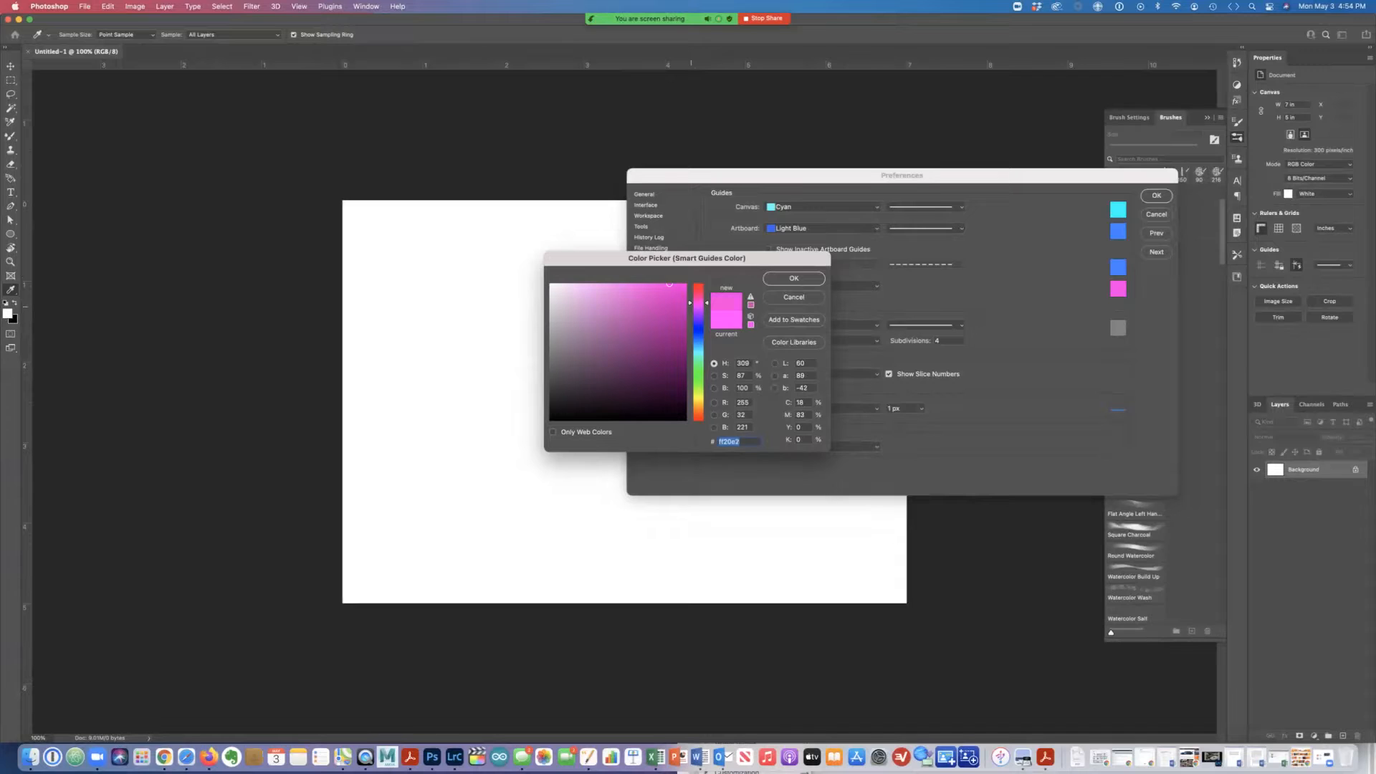
key("Return")
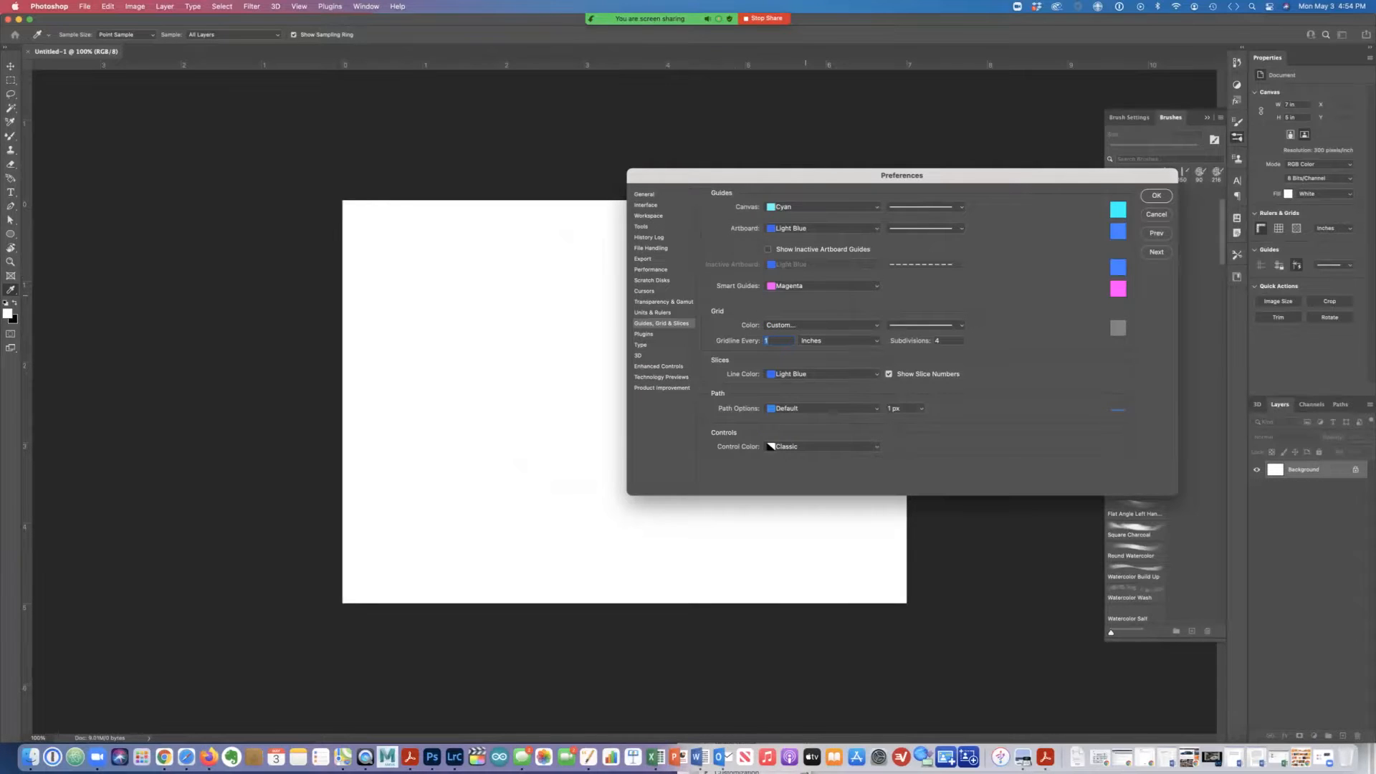
- Review the Plugins, Type, 3D and Enhanced Controls preferences
left_click(643, 334)
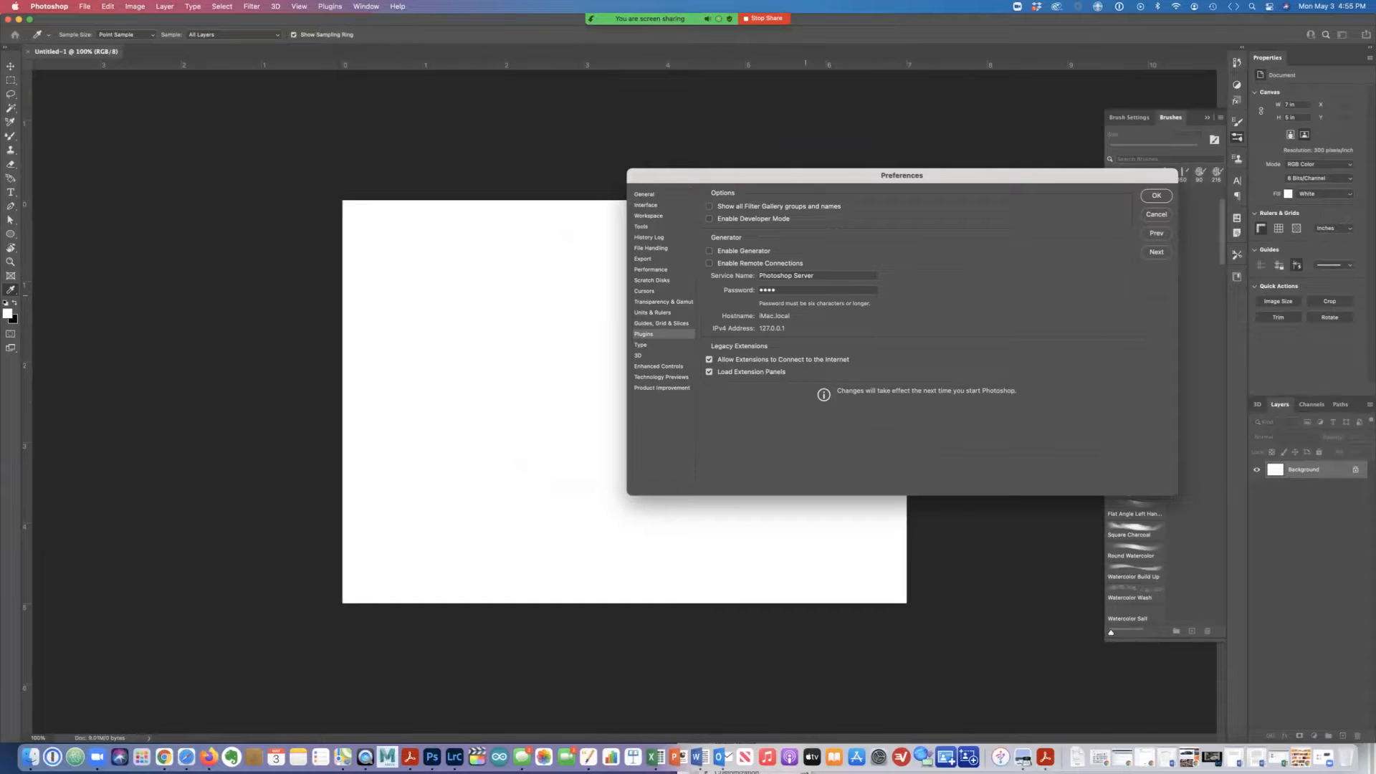
left_click(641, 345)
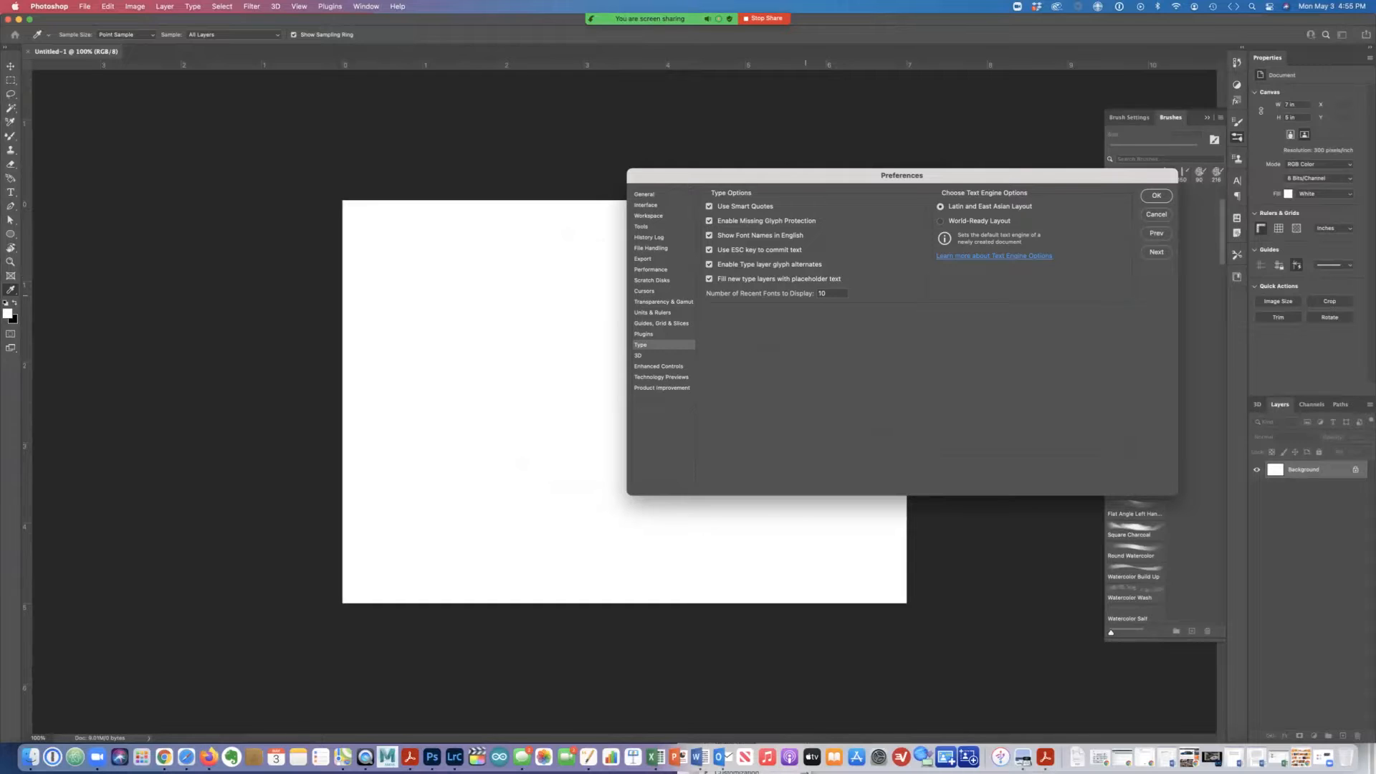
left_click(637, 356)
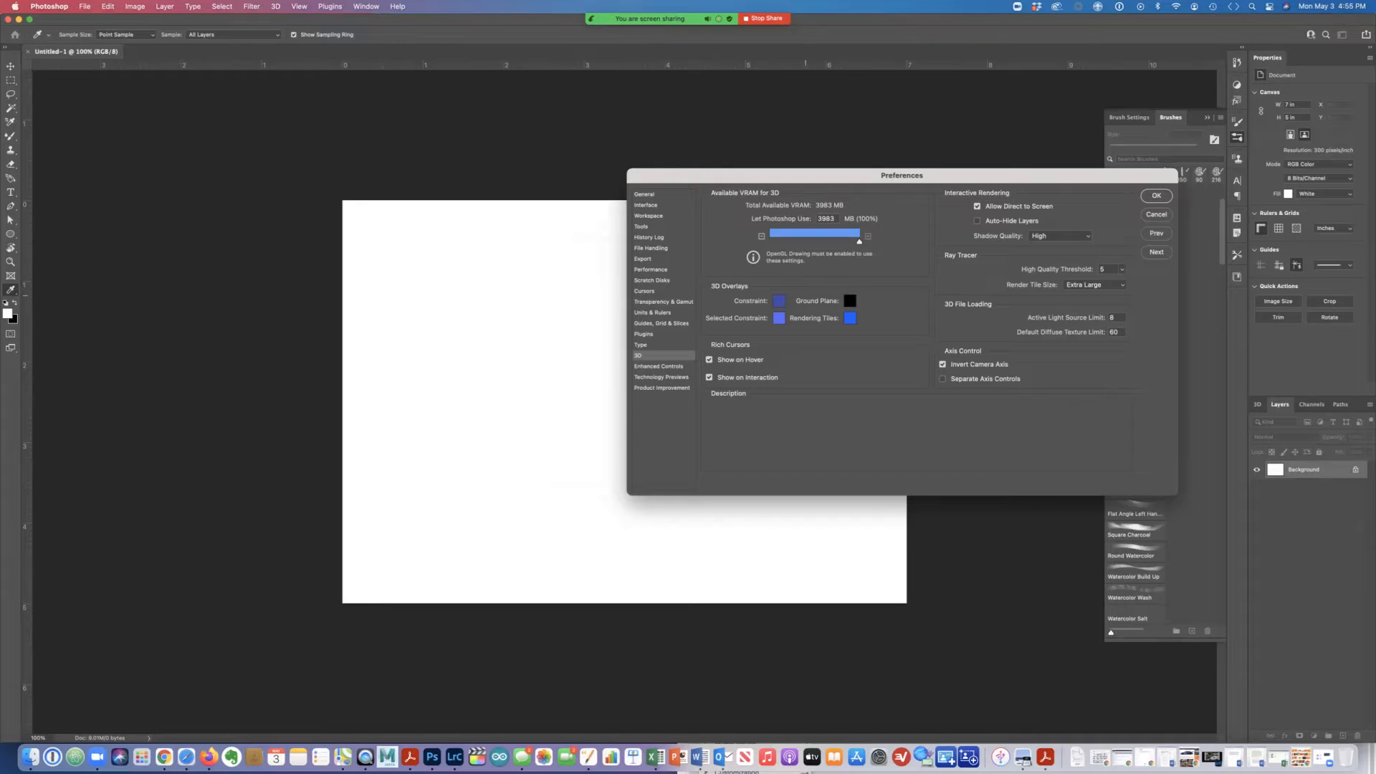
left_click(658, 366)
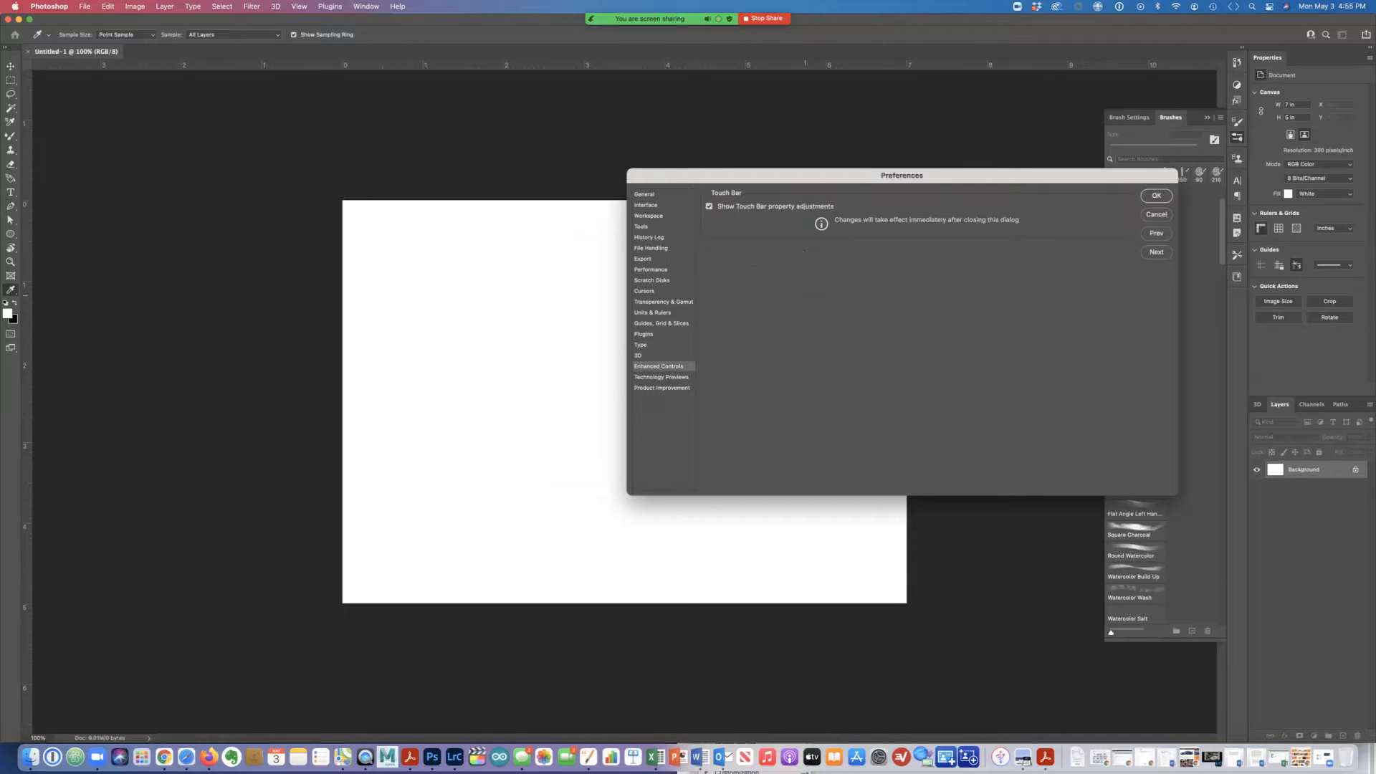
- Review the Technology Previews, Product Improvement and General preferences, and close the preferences with the settings accepted
left_click(661, 377)
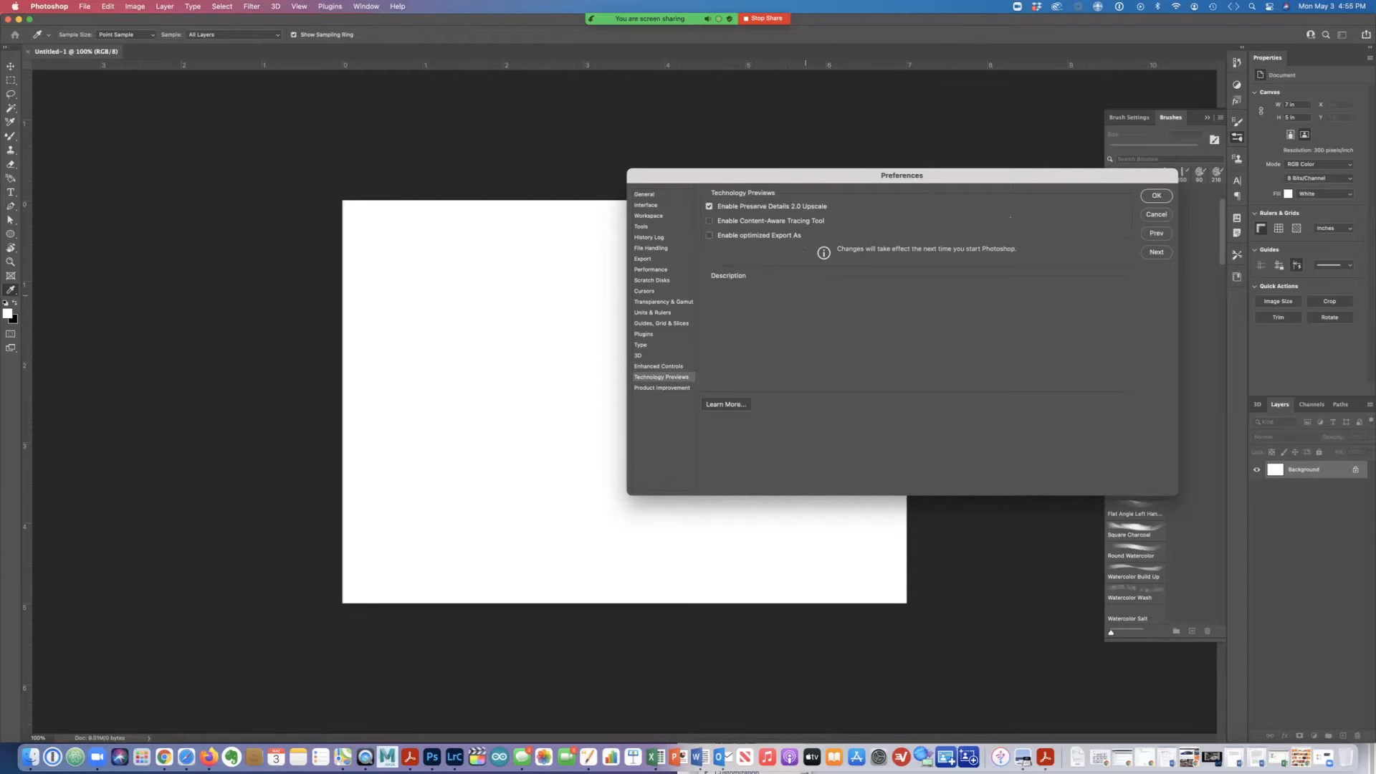
left_click(662, 388)
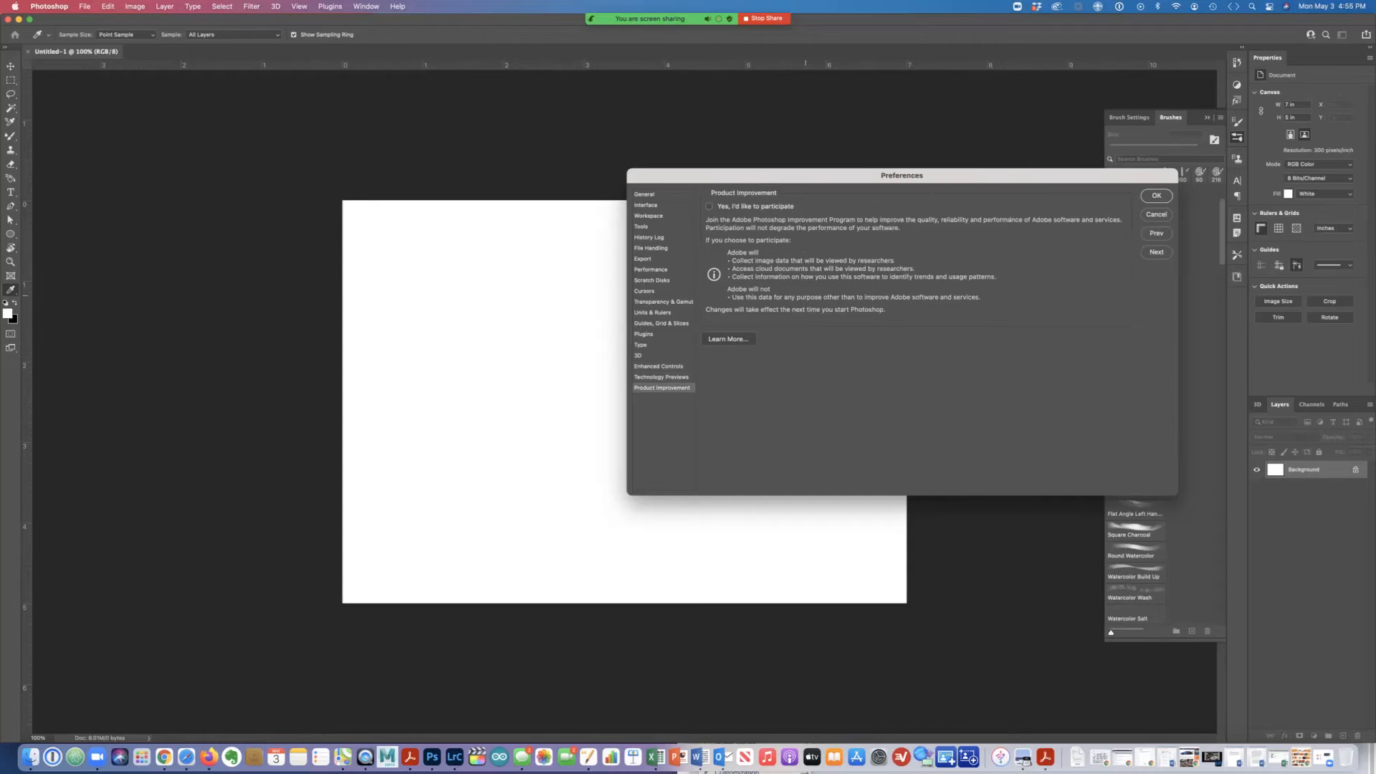
left_click(644, 194)
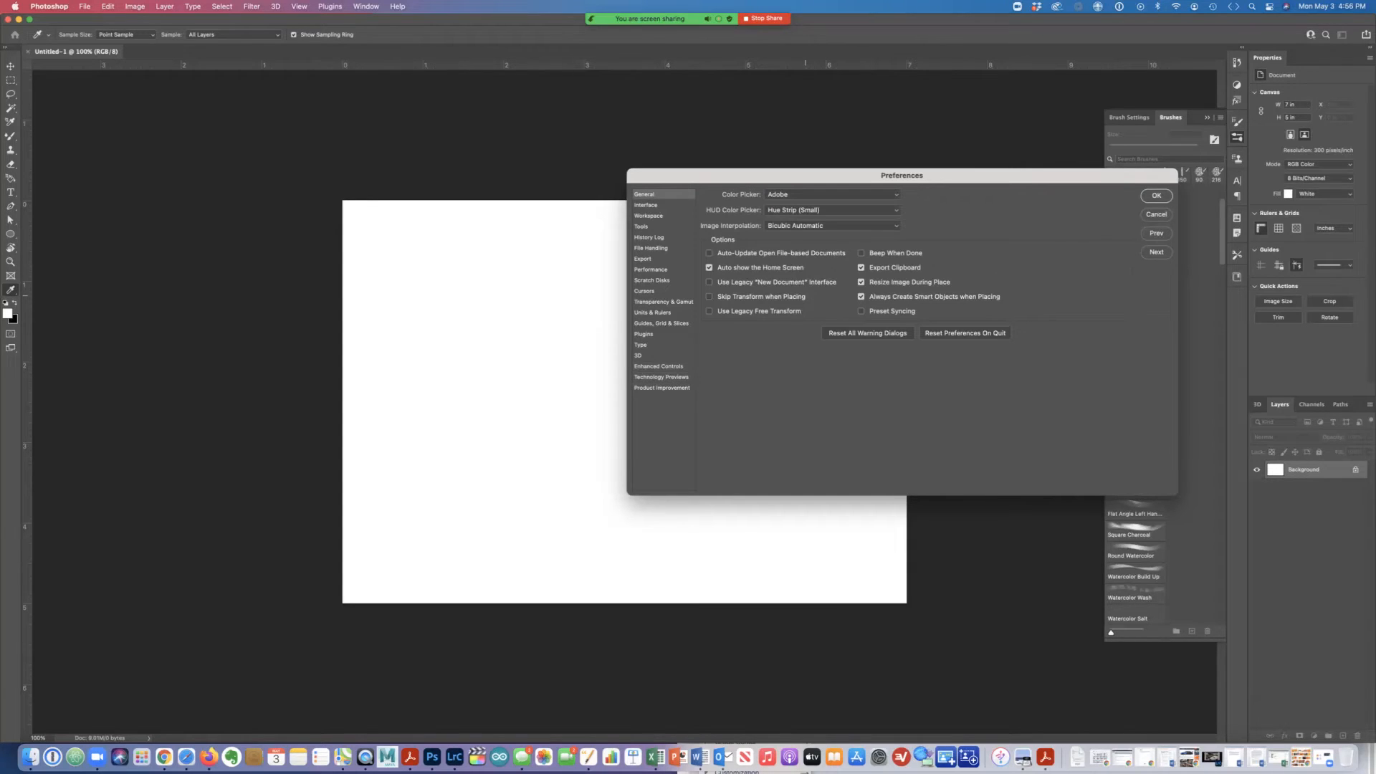
left_click(1156, 195)
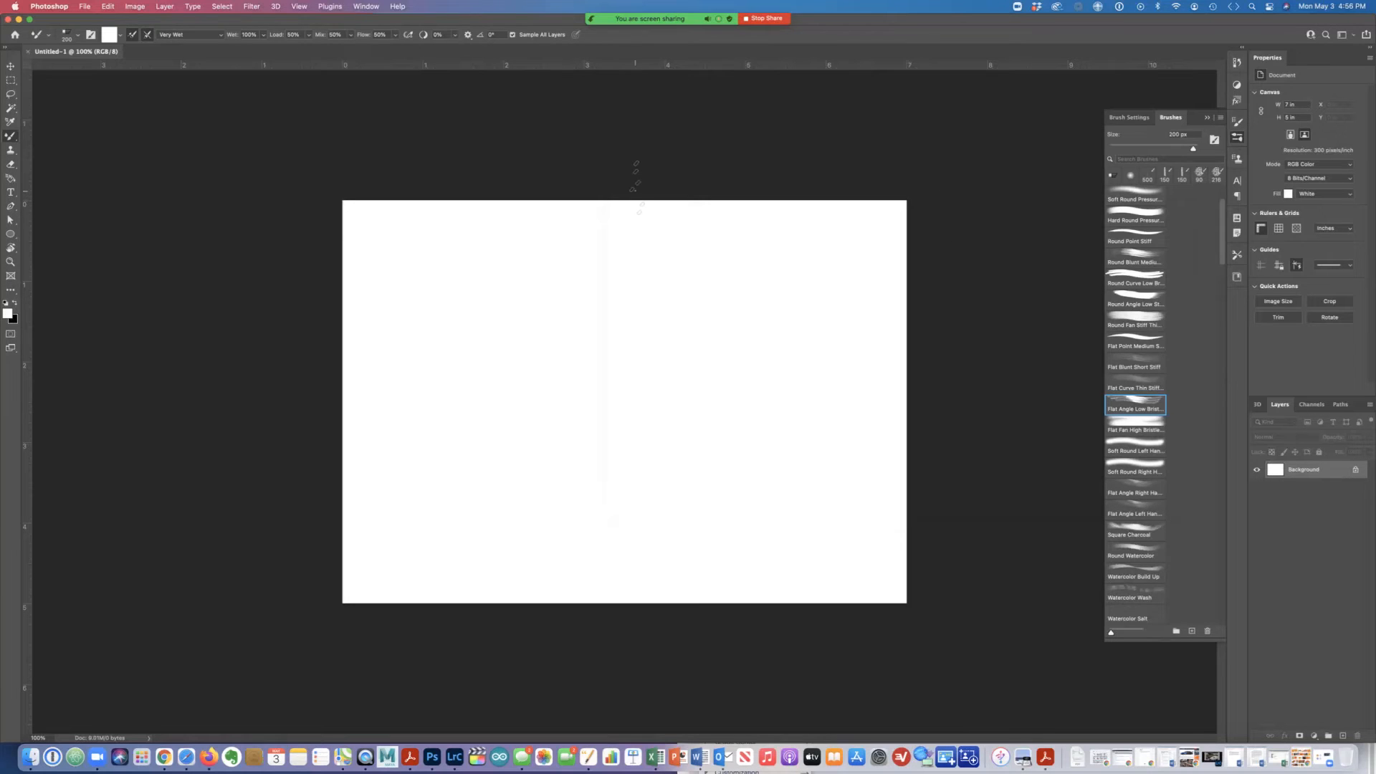